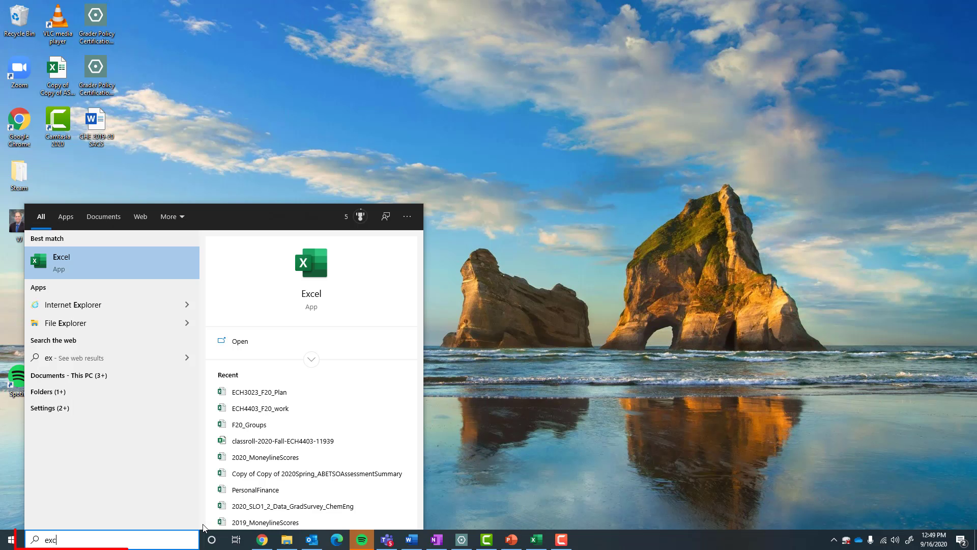
Launch Excel and maximize the blank Book1 window.
type("el")
key("Escape")
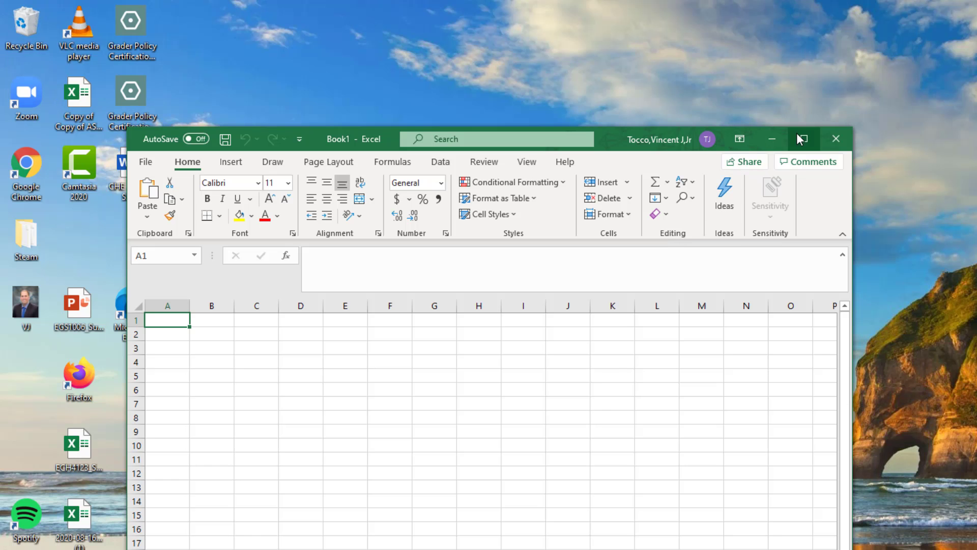
left_click(799, 138)
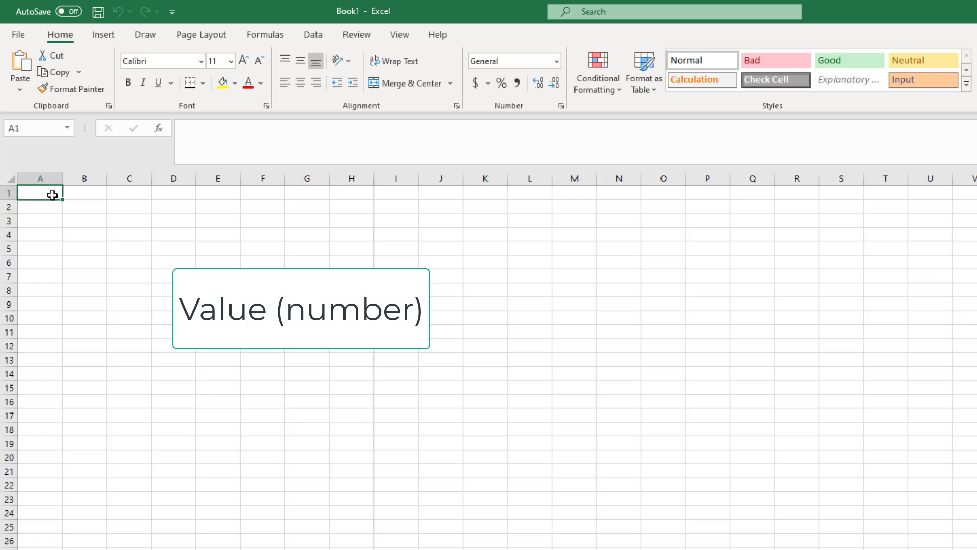
Enter 'string', 12 and =2+2 (showing 4) in A1:A3.
type("string")
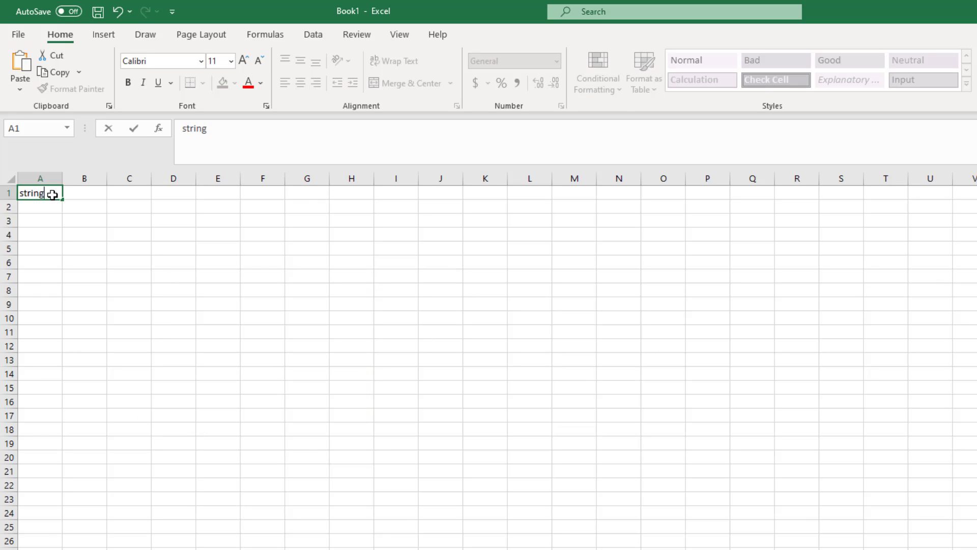
key("Return")
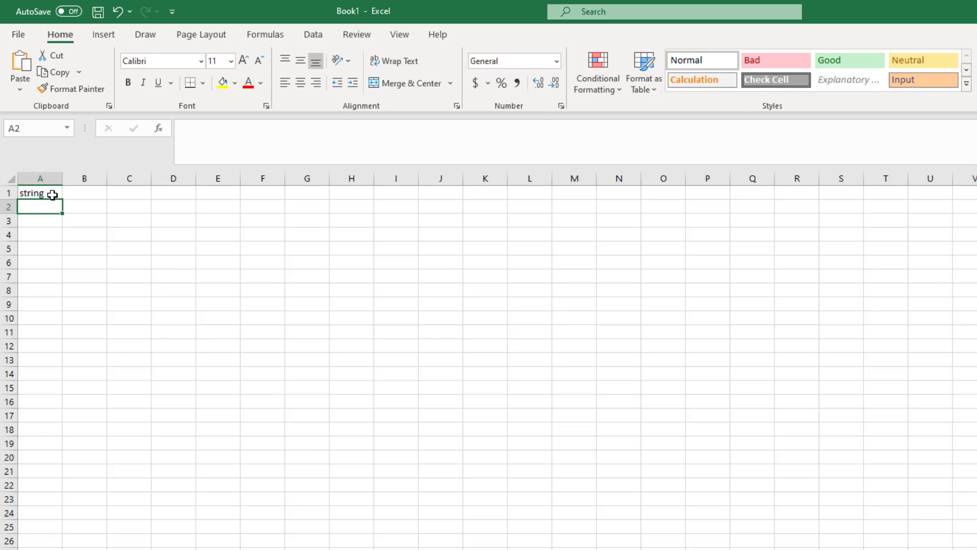
type("12")
key("Return")
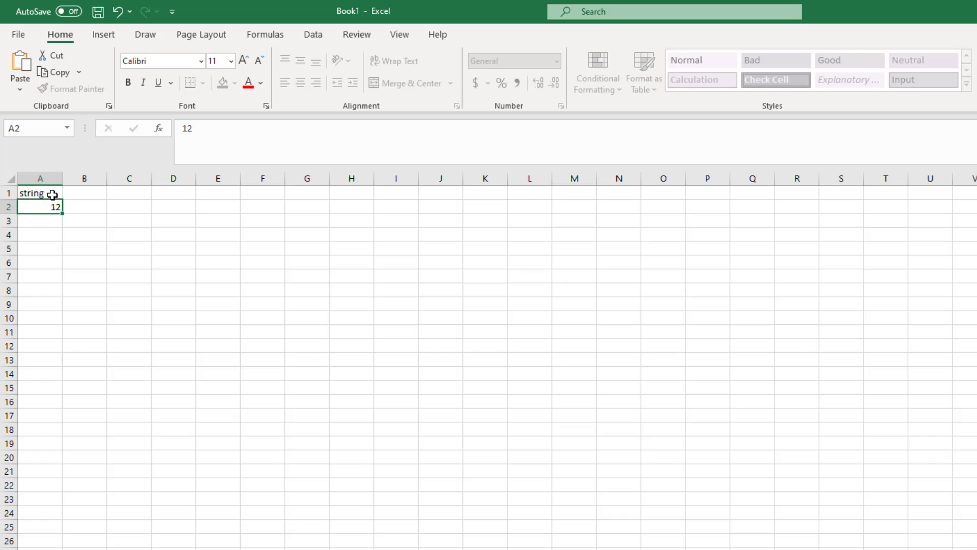
type("=2+2")
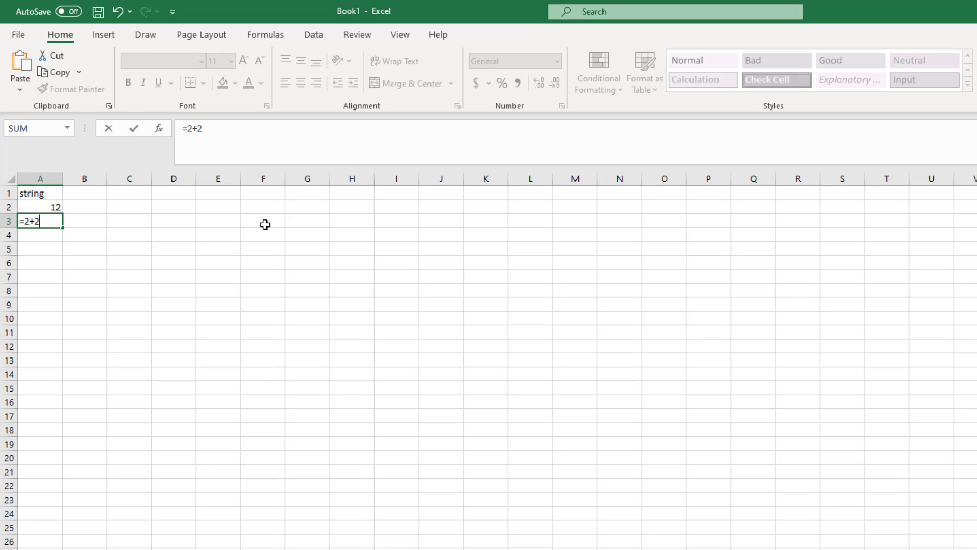
key("Return")
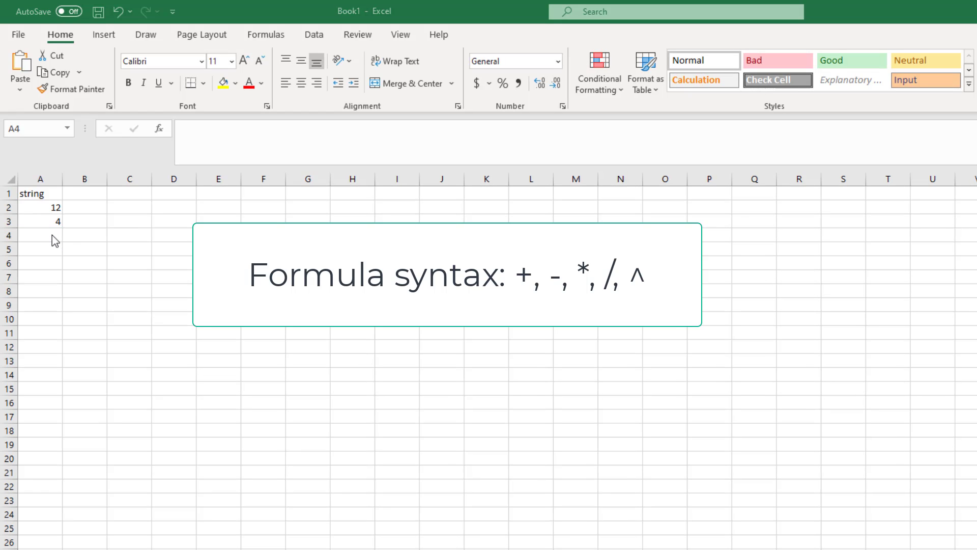
left_click(49, 223)
Enter =2+2/4 in A4 and =(2+2)/4 in A5, giving 2.5 and 1.
left_click(52, 234)
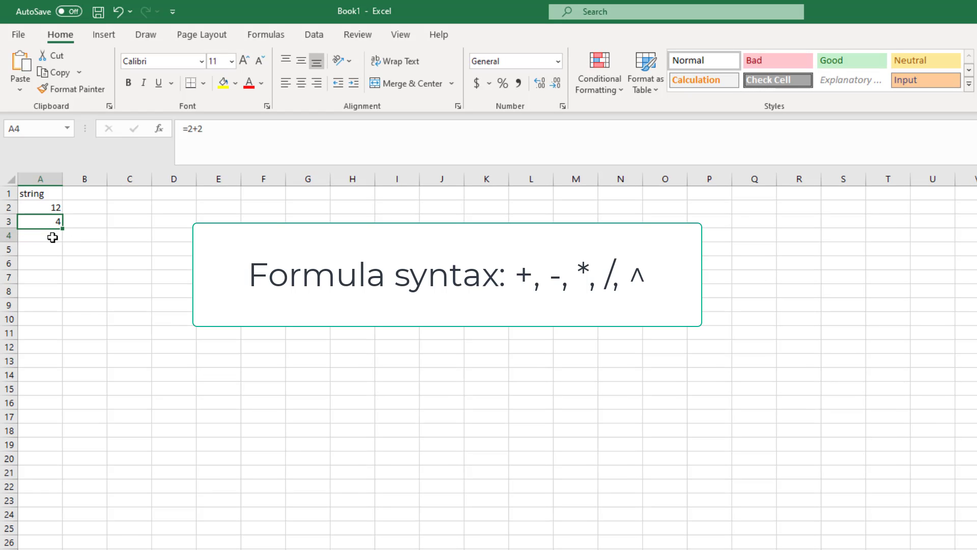
type("=2")
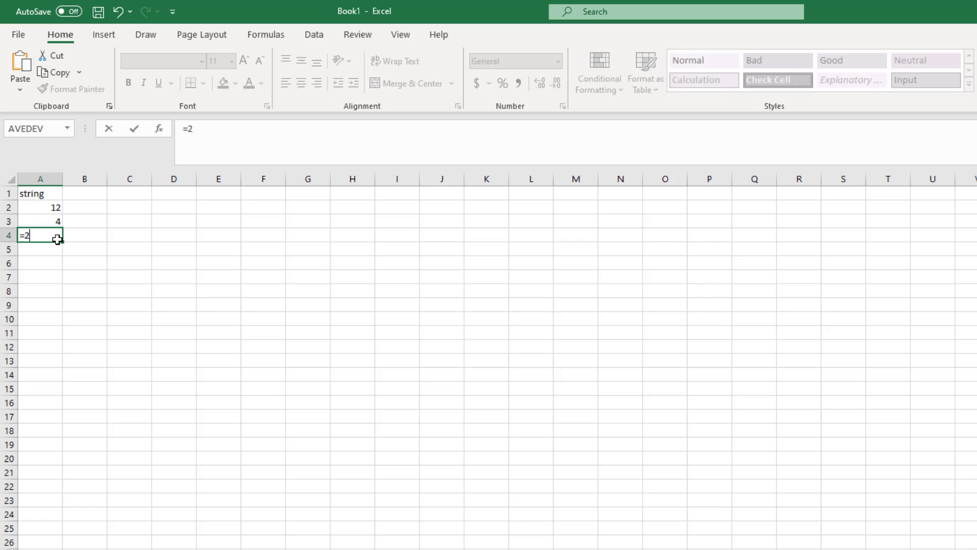
type("+2/4")
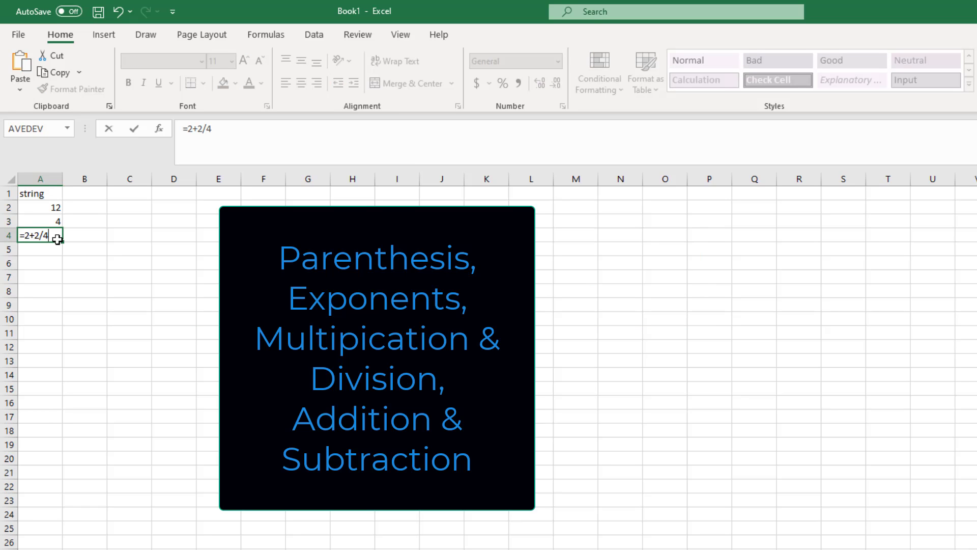
key("Return")
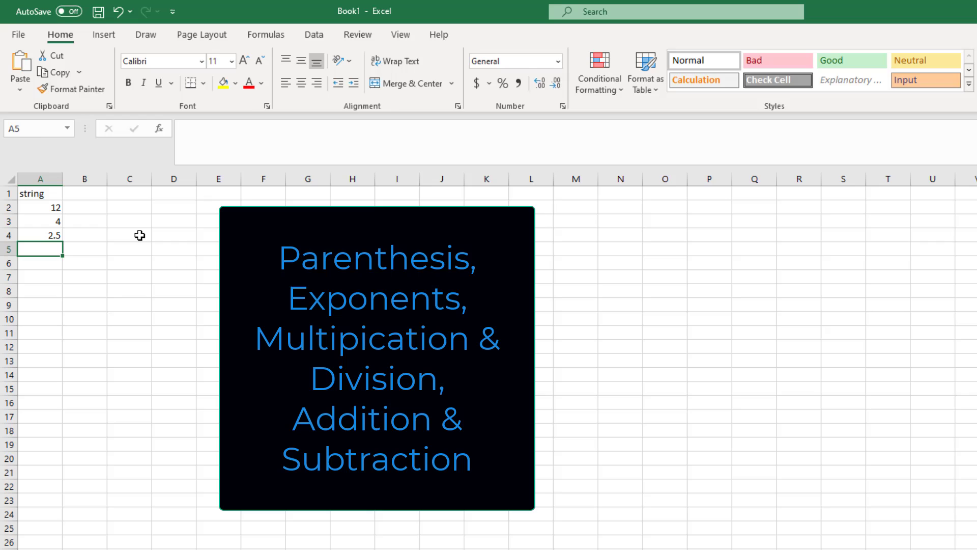
type("=(")
type("2+2")
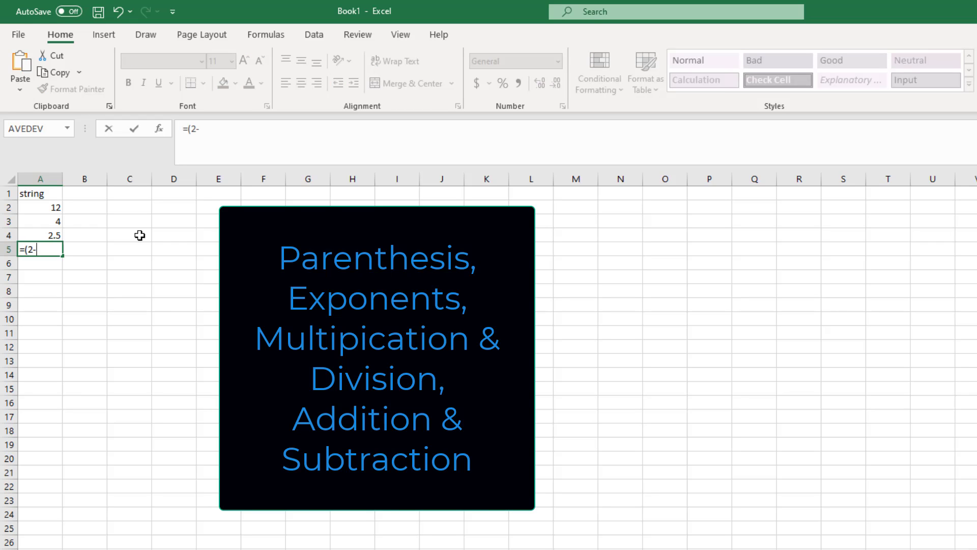
type(")/4")
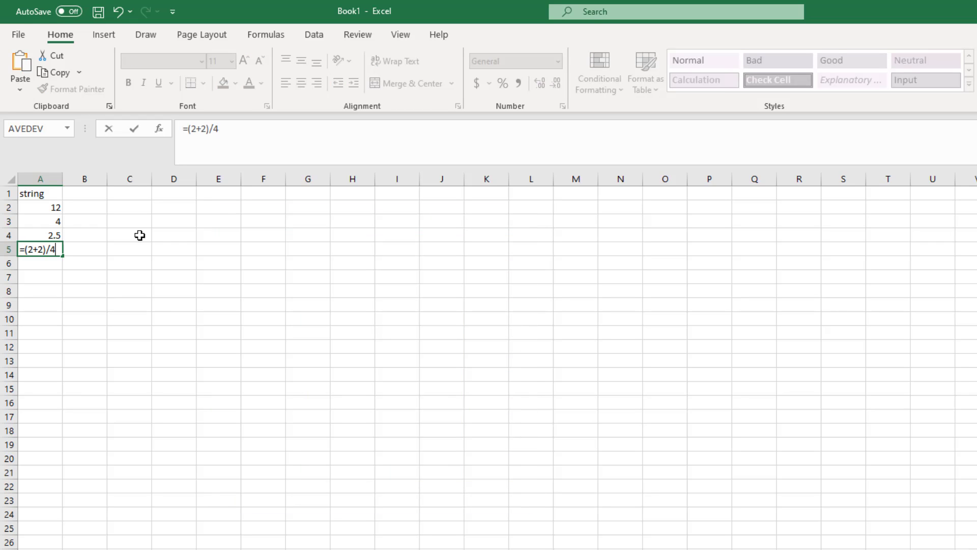
key("Return")
Enter =SUM(A4:A5) in A6, giving 3.5.
type("=")
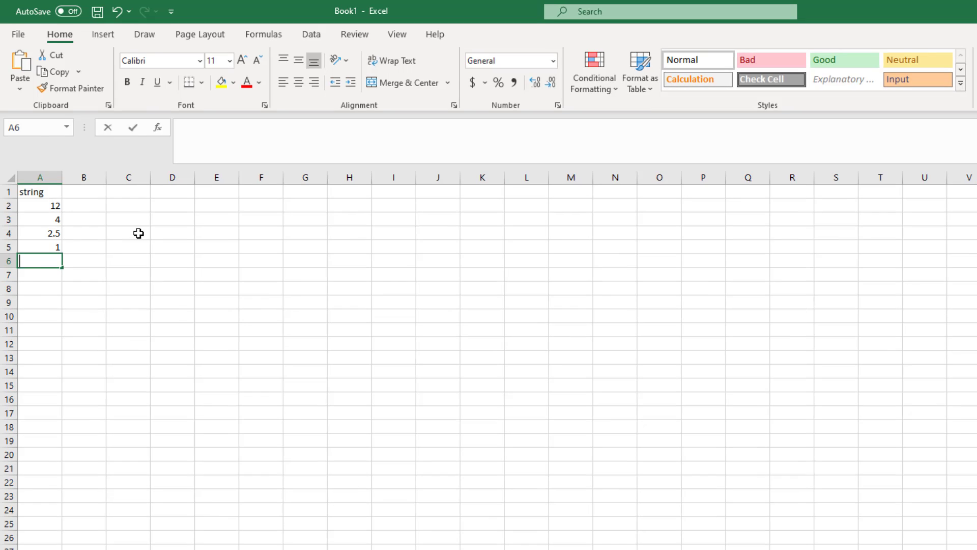
type("SUM)")
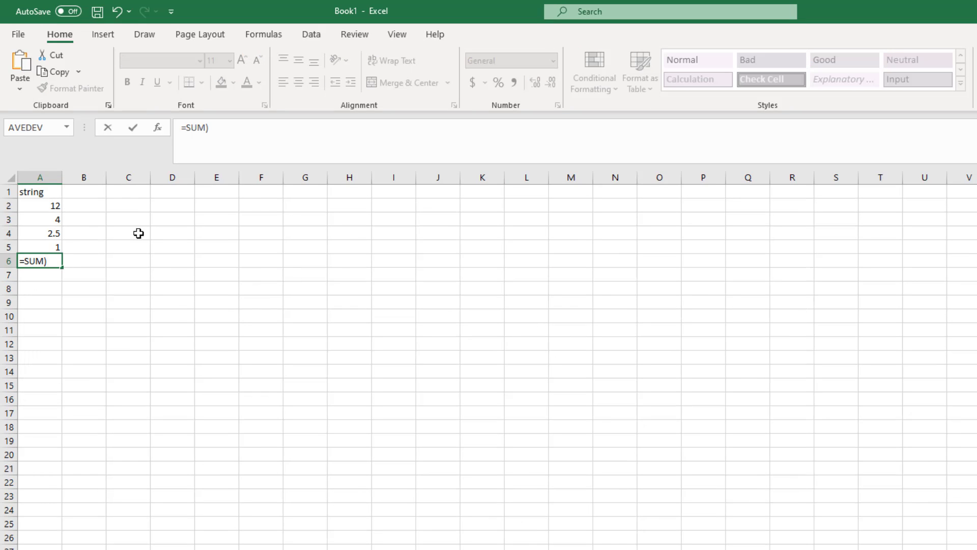
key("BackSpace")
type("(")
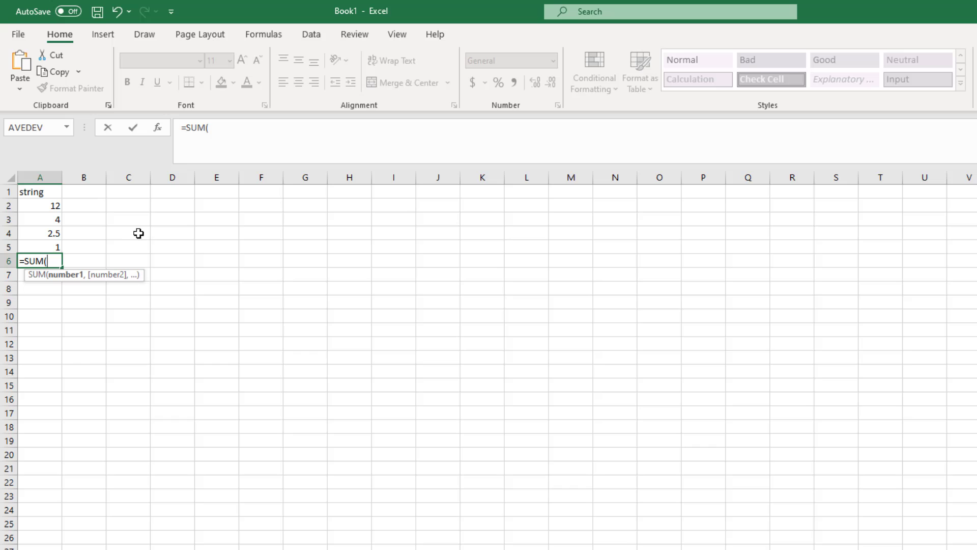
left_click(44, 235)
left_click_drag(43, 243, 43, 245)
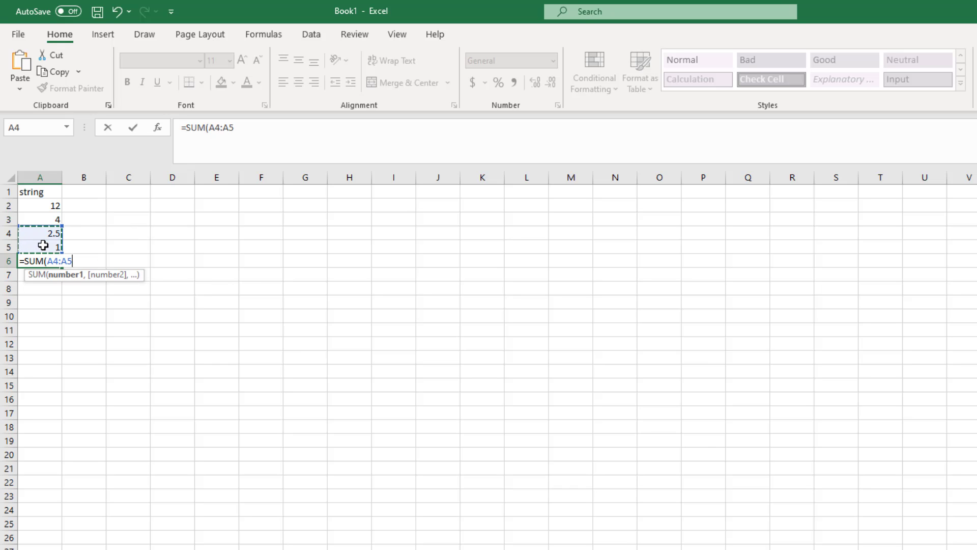
type(")")
key("Return")
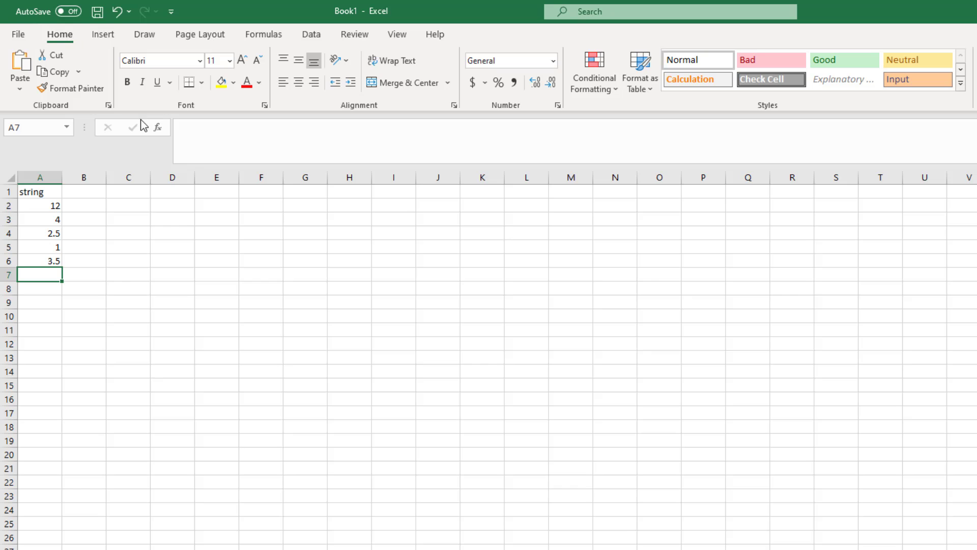
Pick SUM from the Math & Trig category of Insert Function for cell A7.
left_click(158, 127)
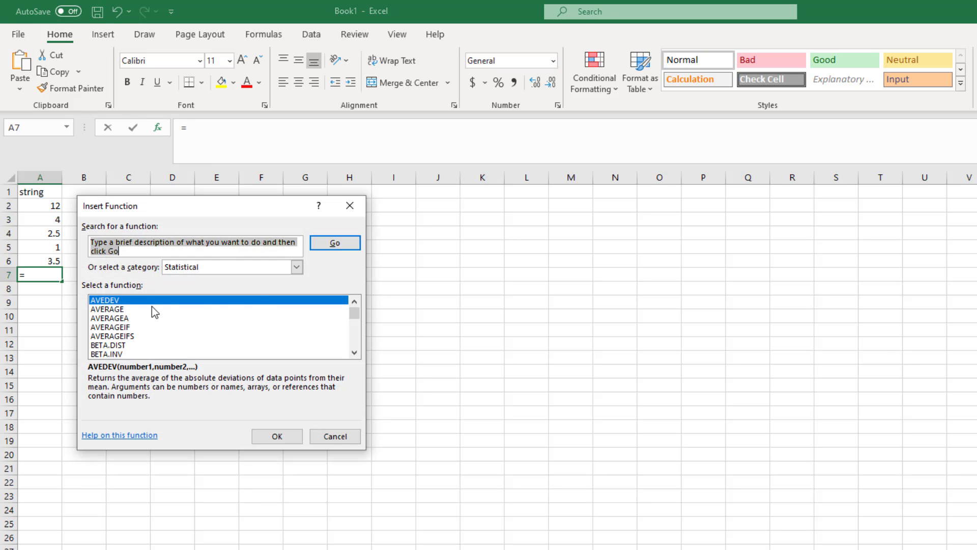
left_click(218, 267)
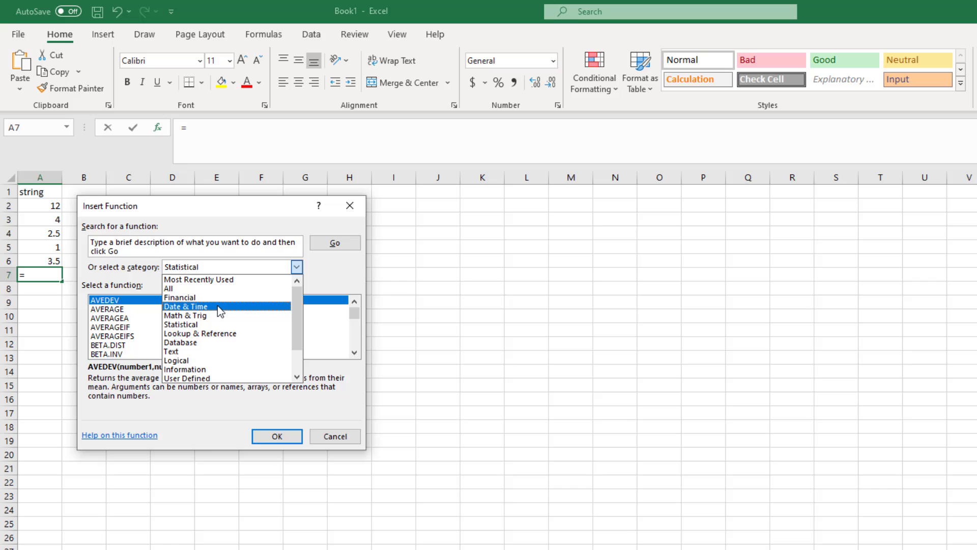
left_click(218, 315)
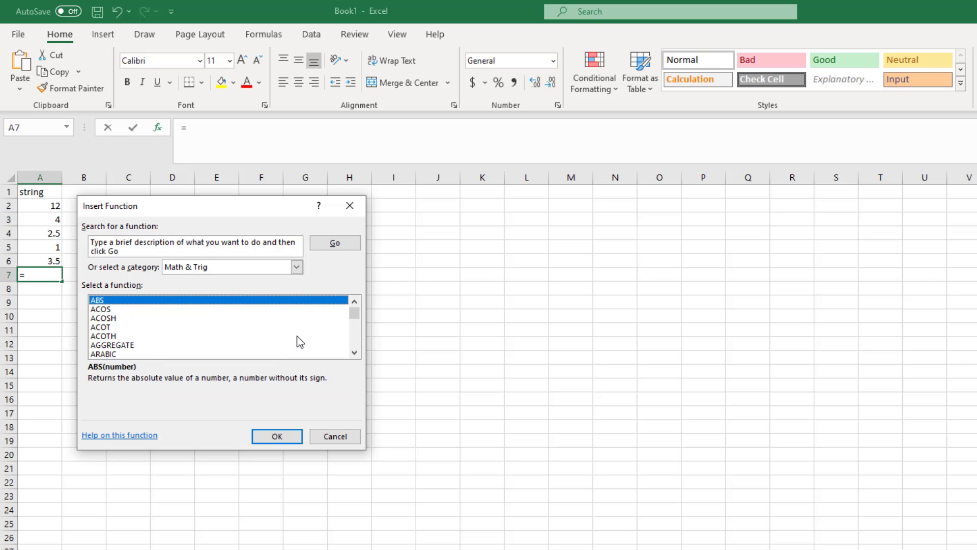
left_click(354, 351)
left_click(355, 351)
left_click_drag(357, 326, 356, 340)
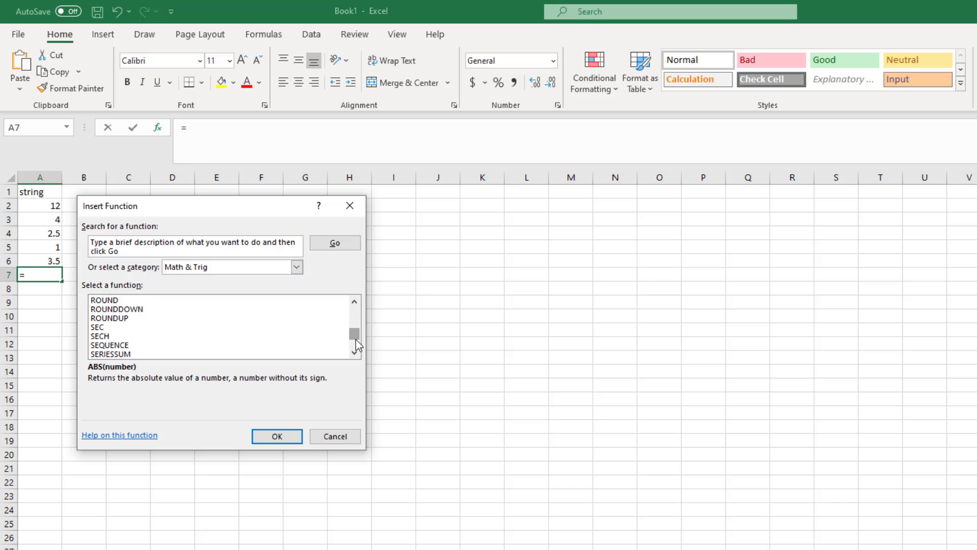
scroll(328, 343, "down", 3)
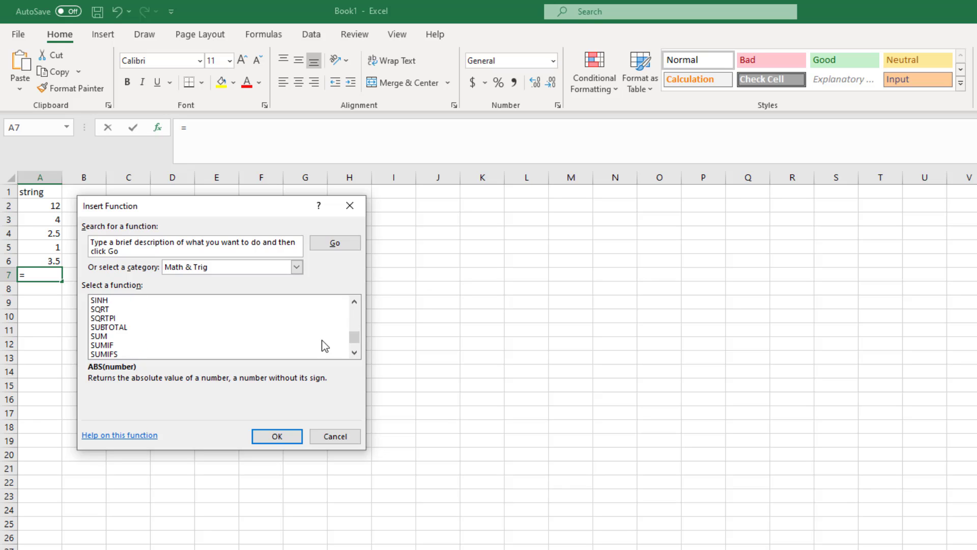
left_click(176, 338)
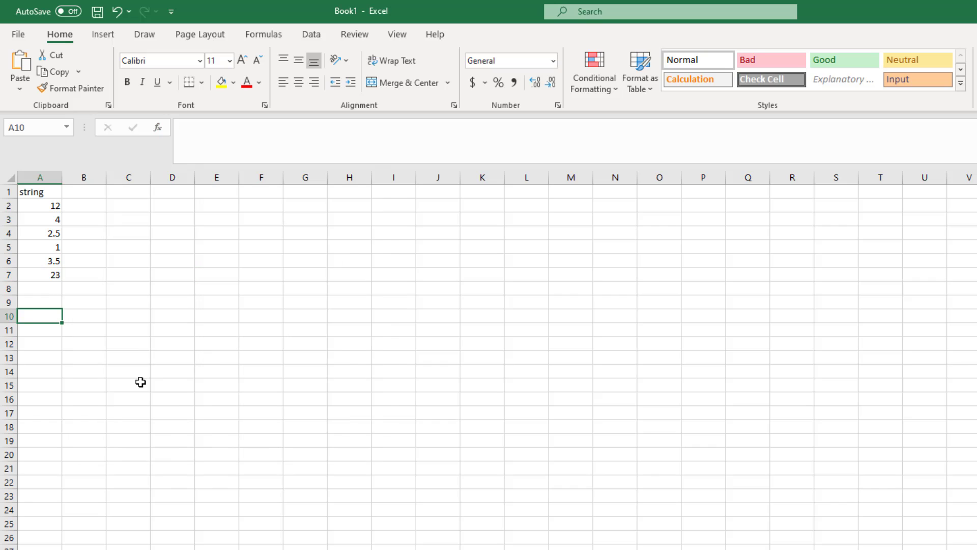
Enter the heading 'IDEAL GAS LAW: P*V_ = R*T' in A10.
type("IDE")
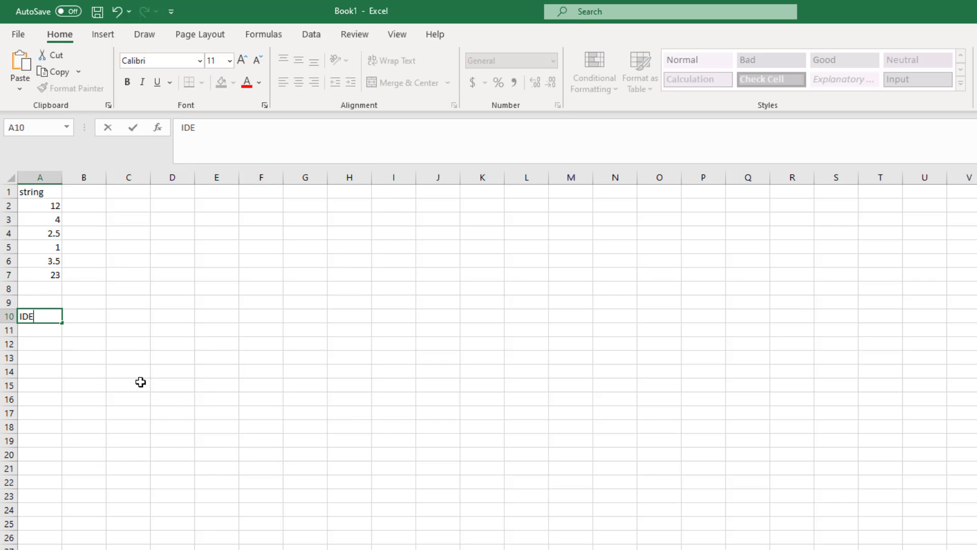
type("AL GAS LAW: ")
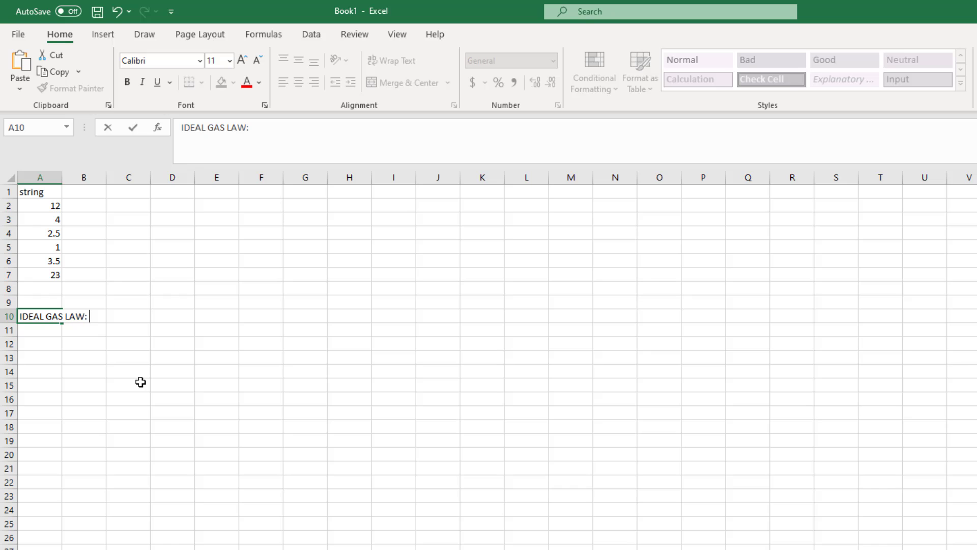
type("P*V_ = RT")
key("BackSpace")
type("*")
key("Return")
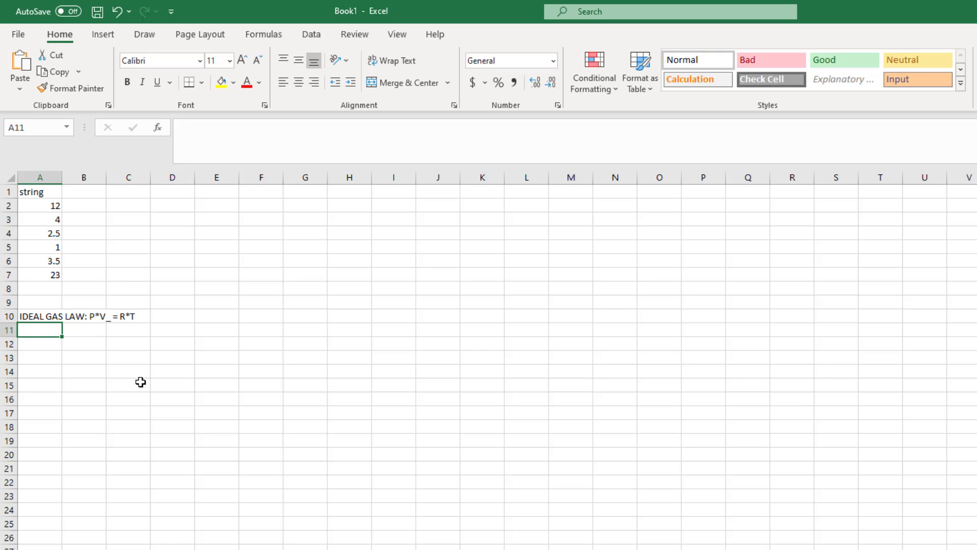
Enter =8.314*350/20000 in A12, giving 0.145495.
key("Down")
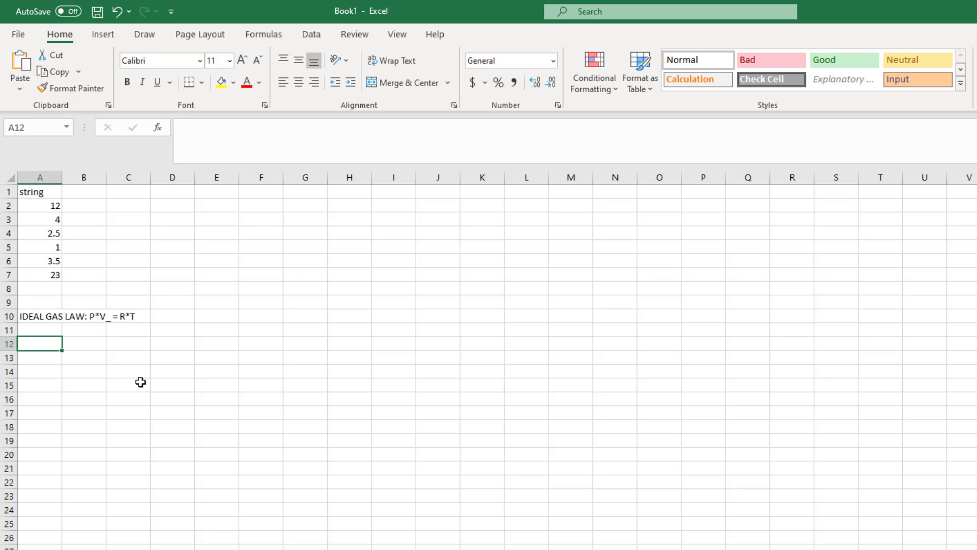
key("F2")
type("=")
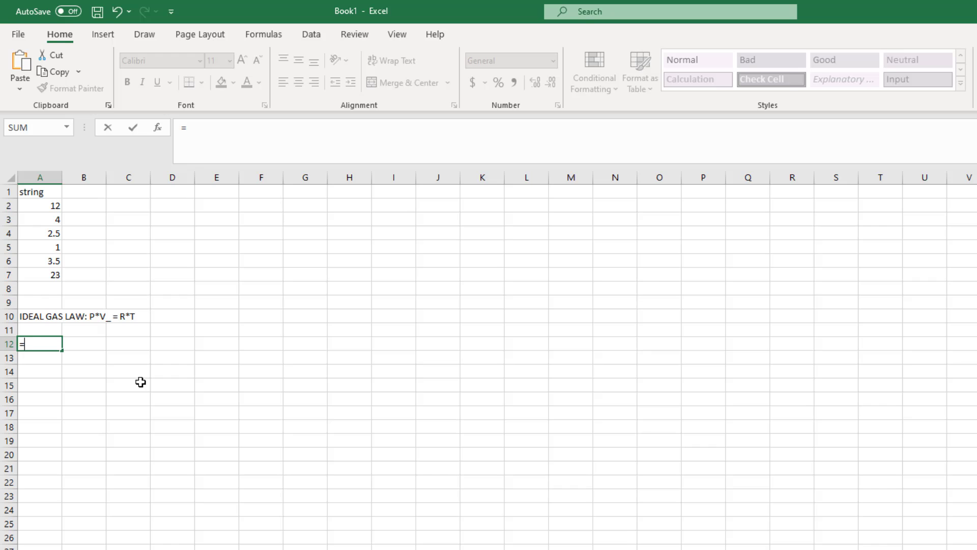
type("8.314*350")
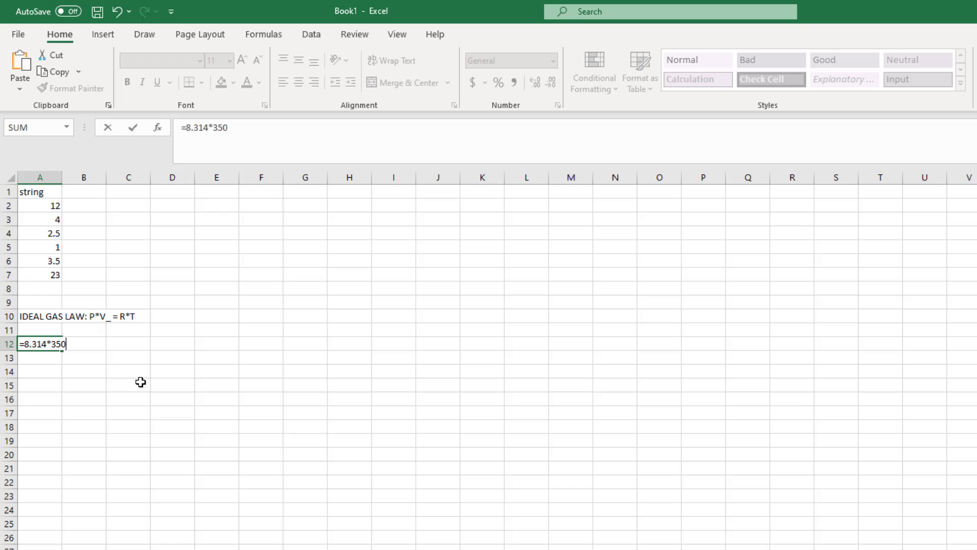
type("/")
key("Down")
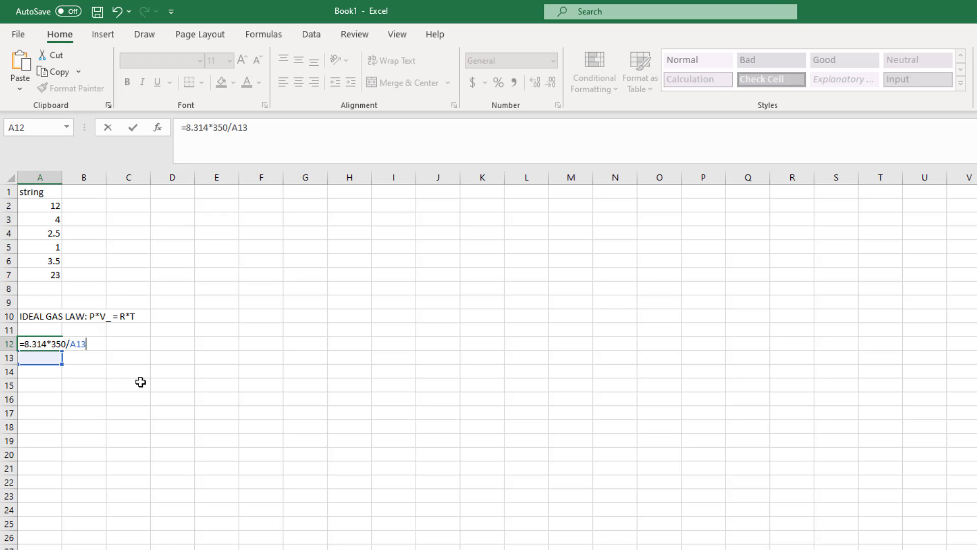
type("A")
key("BackSpace")
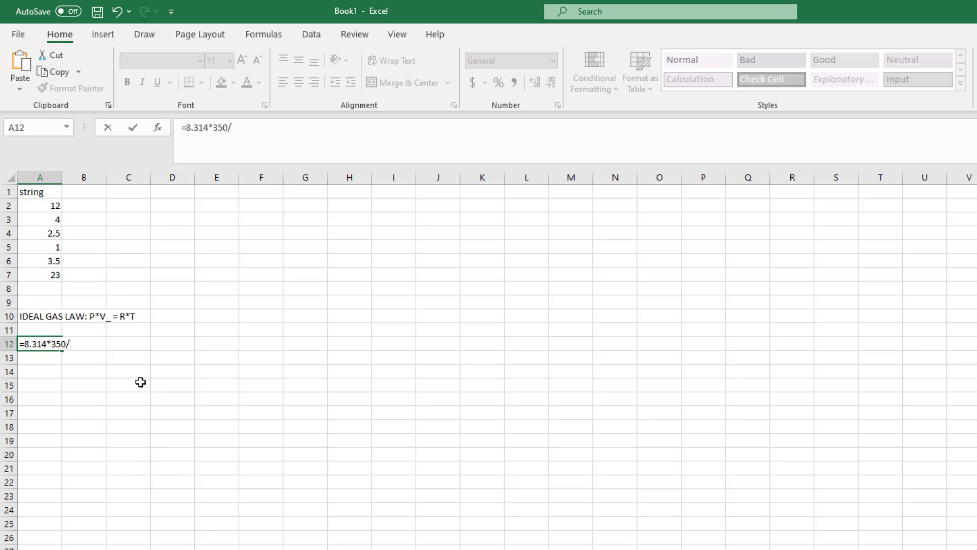
type("20000")
key("ctrl+Return")
key("Return")
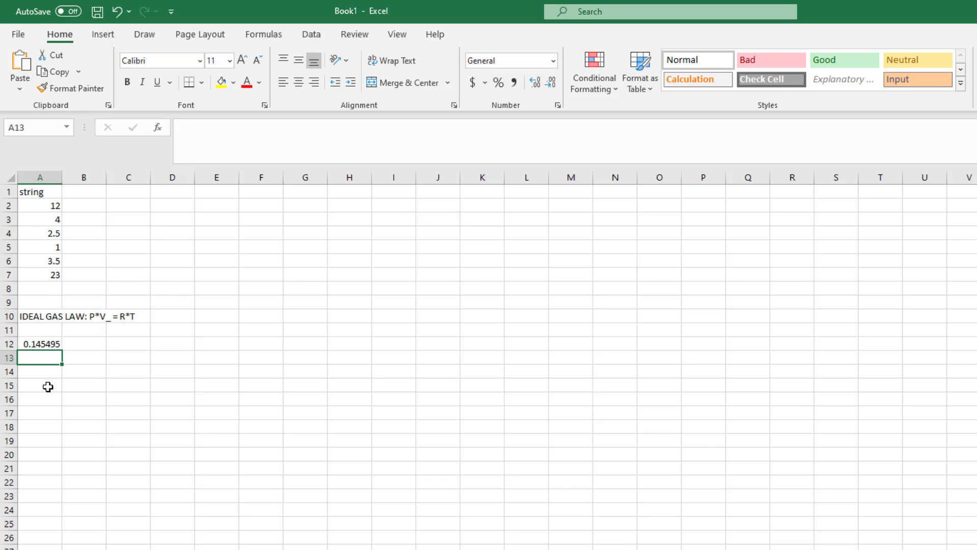
Label C12 'R' and C13 'T' with values 8.314 and 350 beside them.
left_click(137, 342)
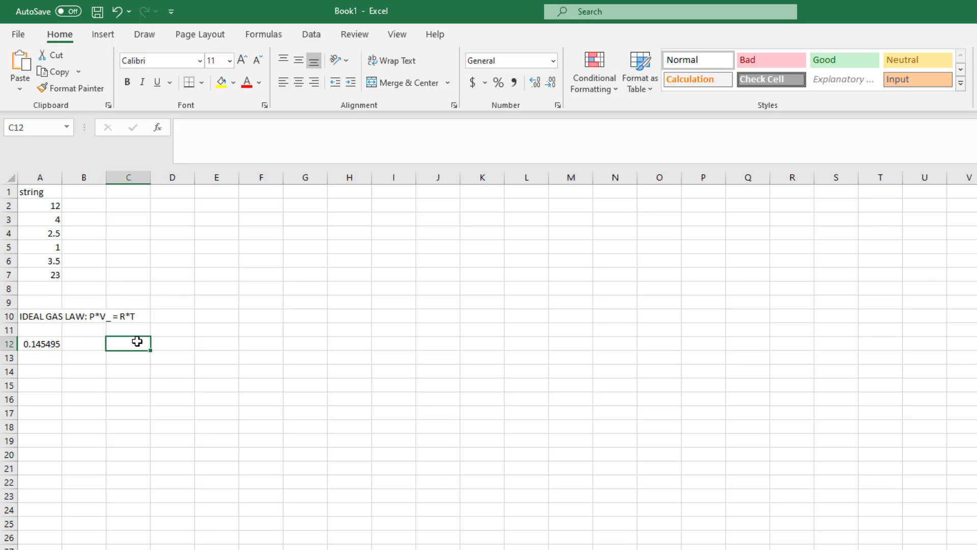
type("R")
key("Tab")
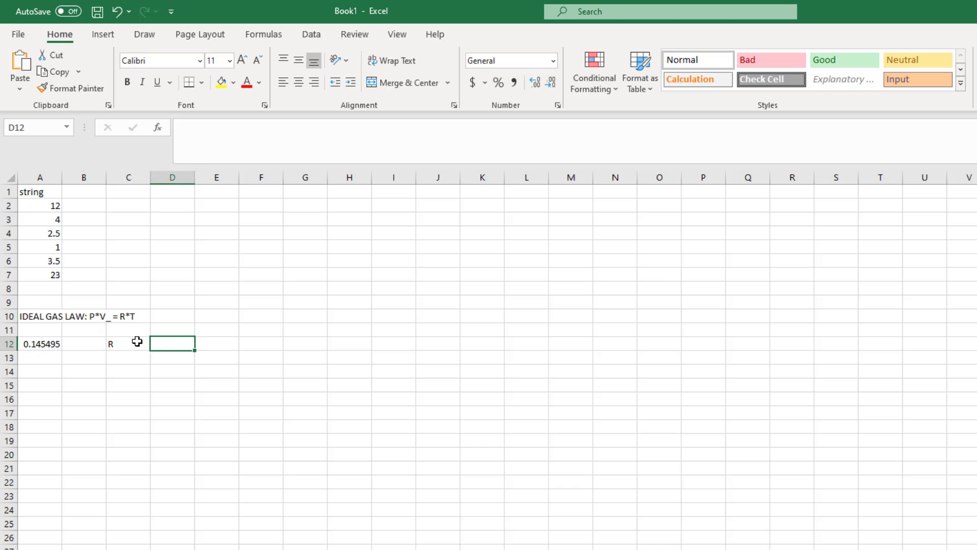
type("8.31")
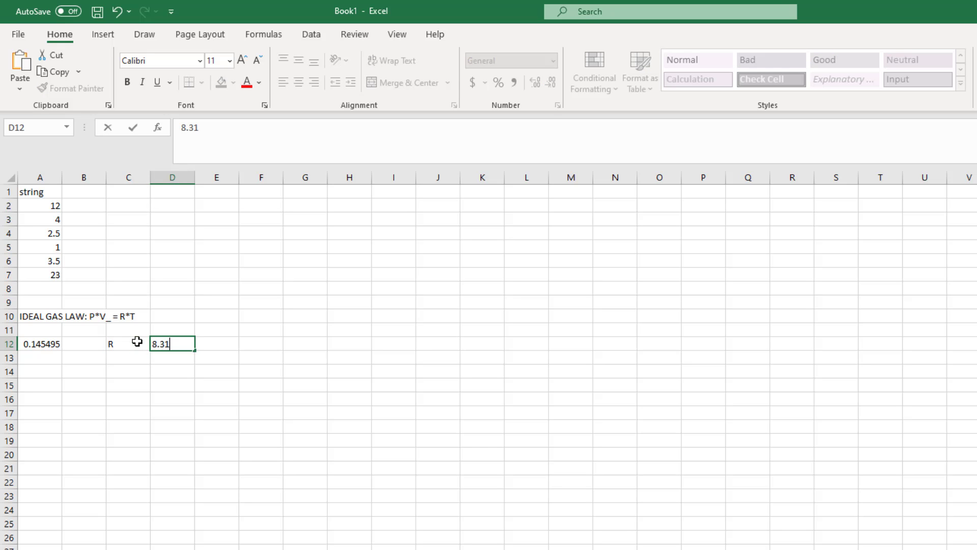
type("4")
key("Return")
type("T")
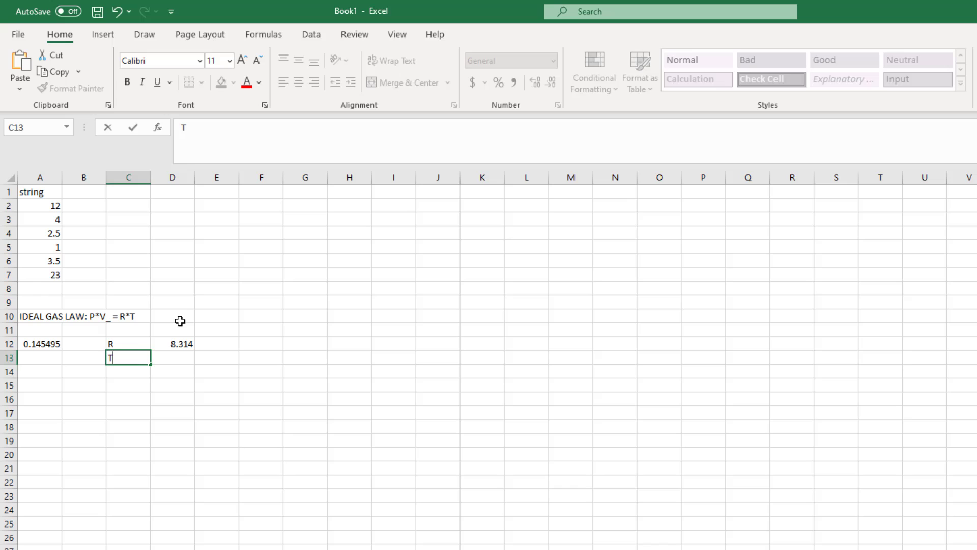
key("Tab")
type("325")
key("BackSpace")
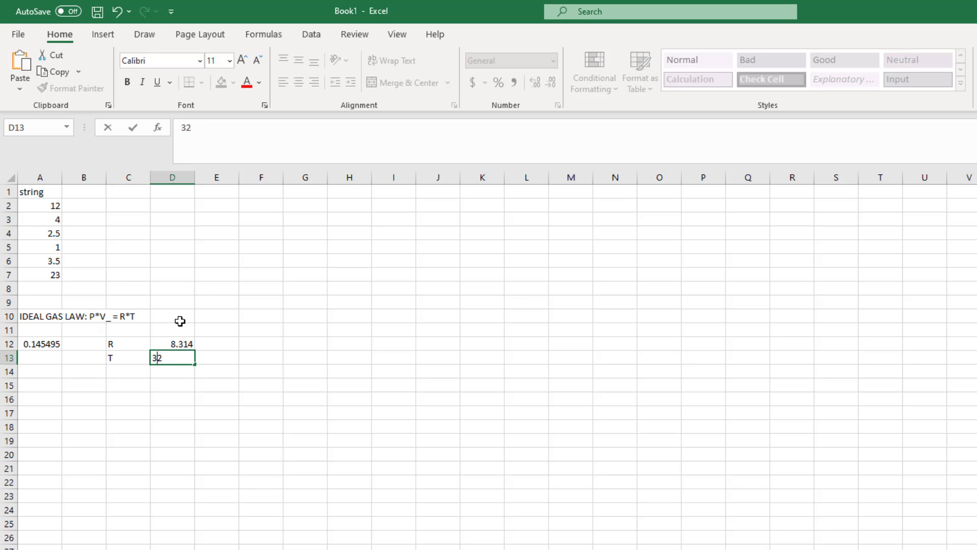
key("BackSpace")
type("50")
key("Return")
Label C14 'P' with a pressure of 20000 in D14.
type("P")
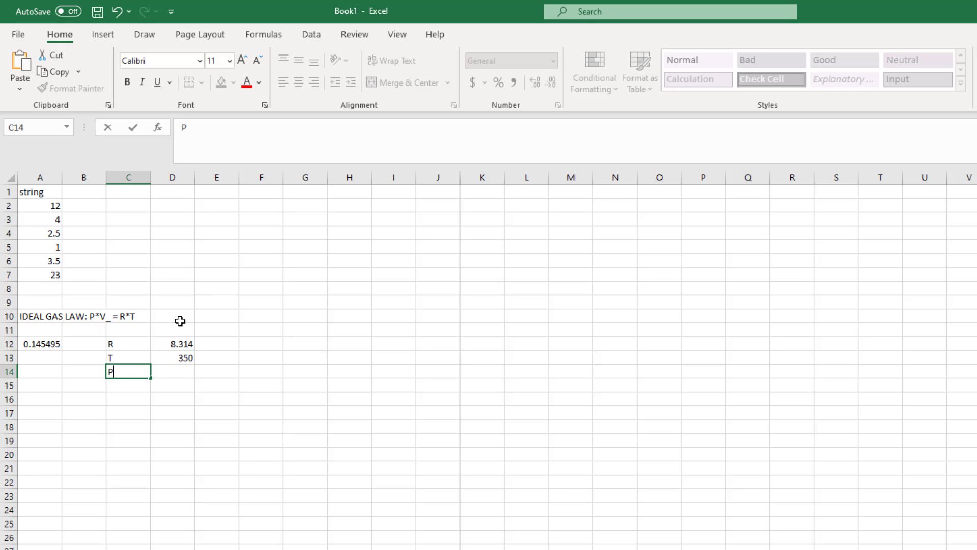
key("Tab")
type("22")
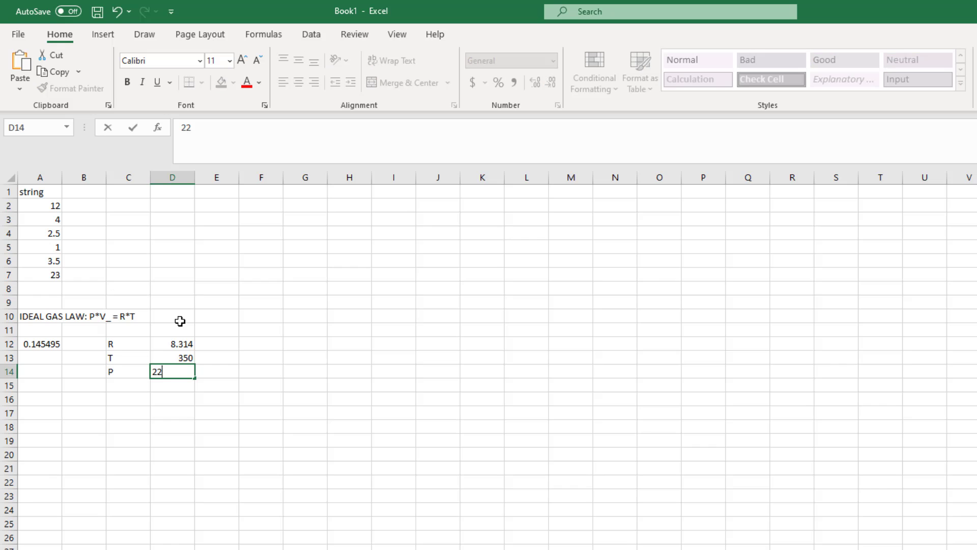
key("BackSpace")
type("0000")
key("Return")
Label C15 'V_' and enter =D12*D13/D14 in D15.
key("Down")
key("Up")
key("Left")
type("V_")
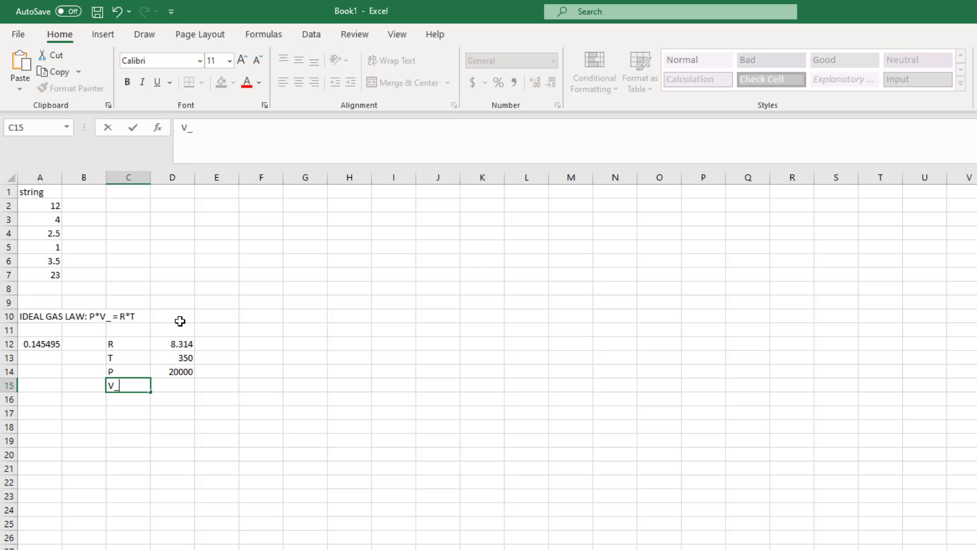
key("Tab")
type("=")
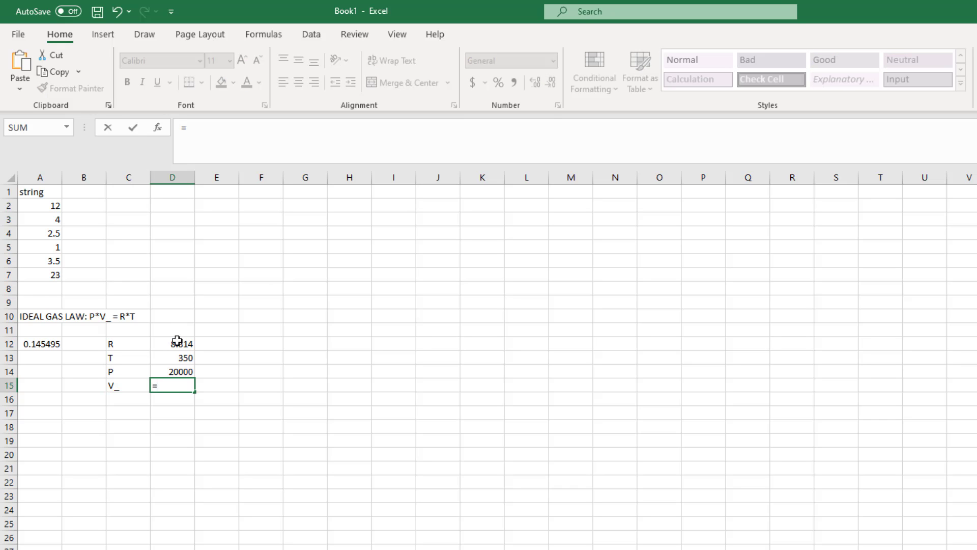
left_click(177, 344)
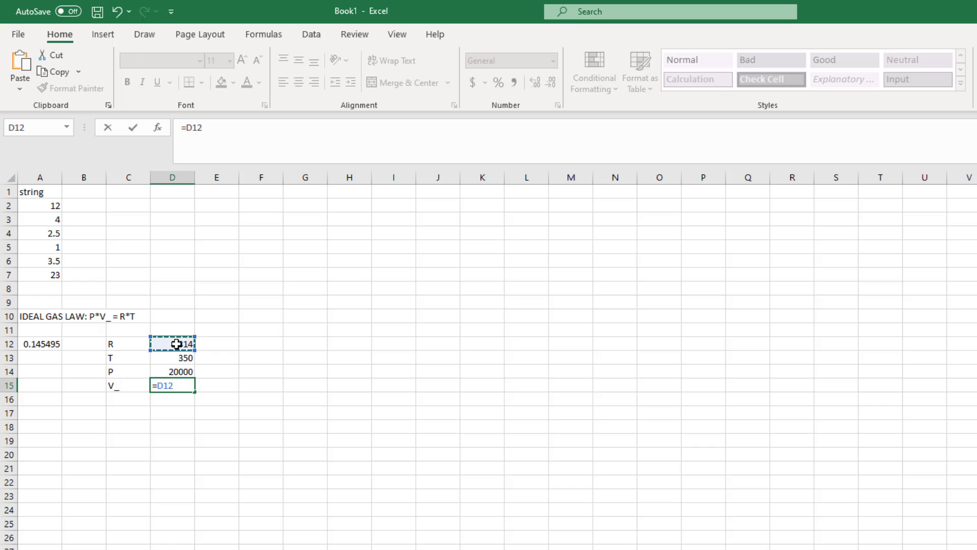
type("*")
left_click(173, 357)
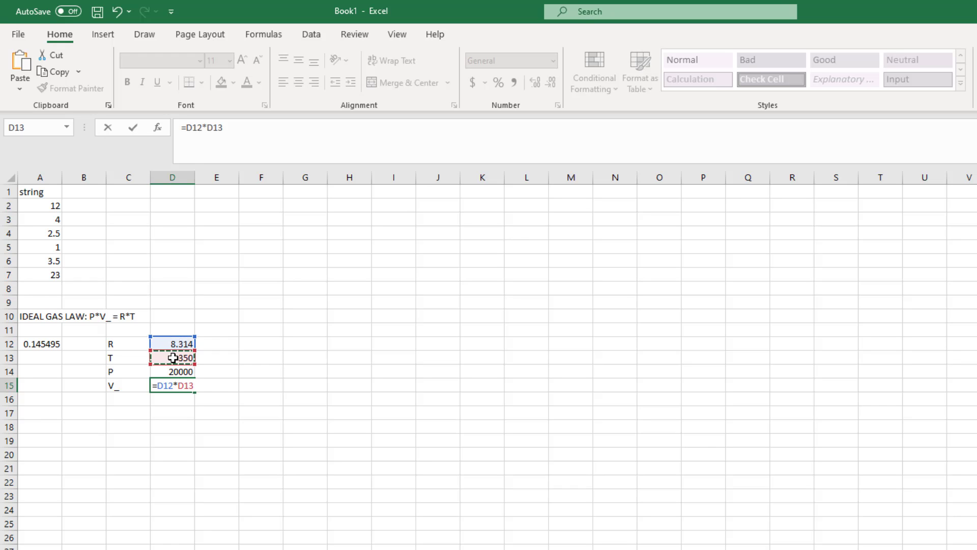
type("/")
left_click(173, 371)
key("Return")
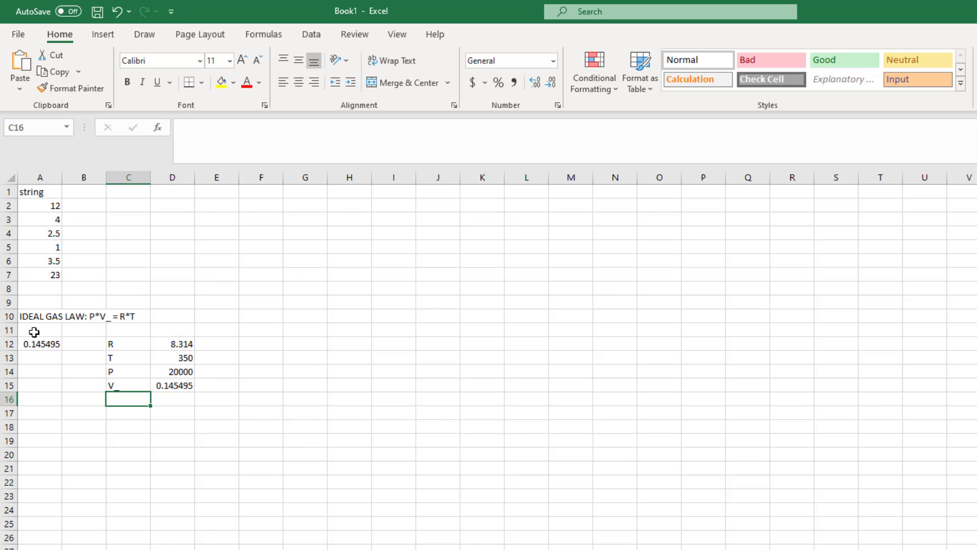
Change the pressure in D14 to 25000, then to 30000.
left_click(179, 371)
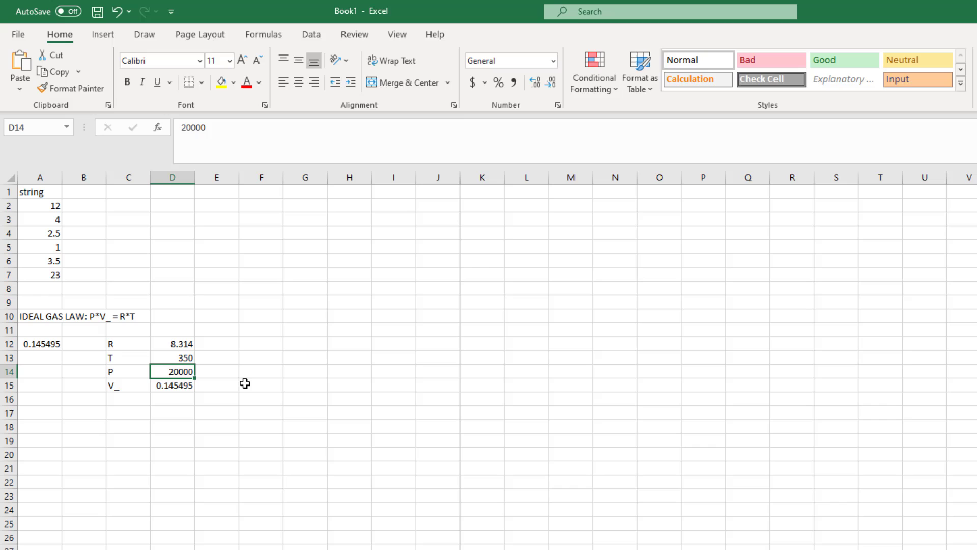
type("25000")
key("Return")
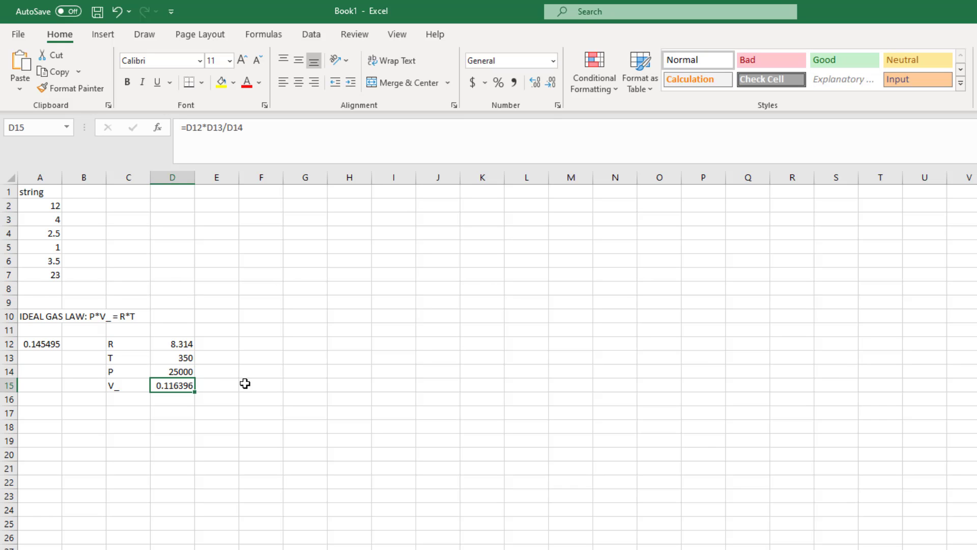
key("Up")
type("3000")
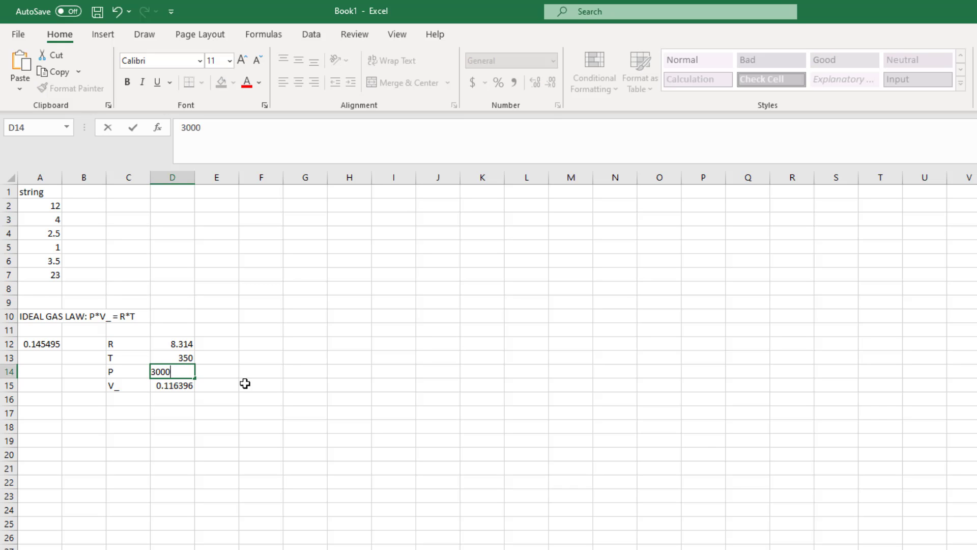
type("0")
key("Return")
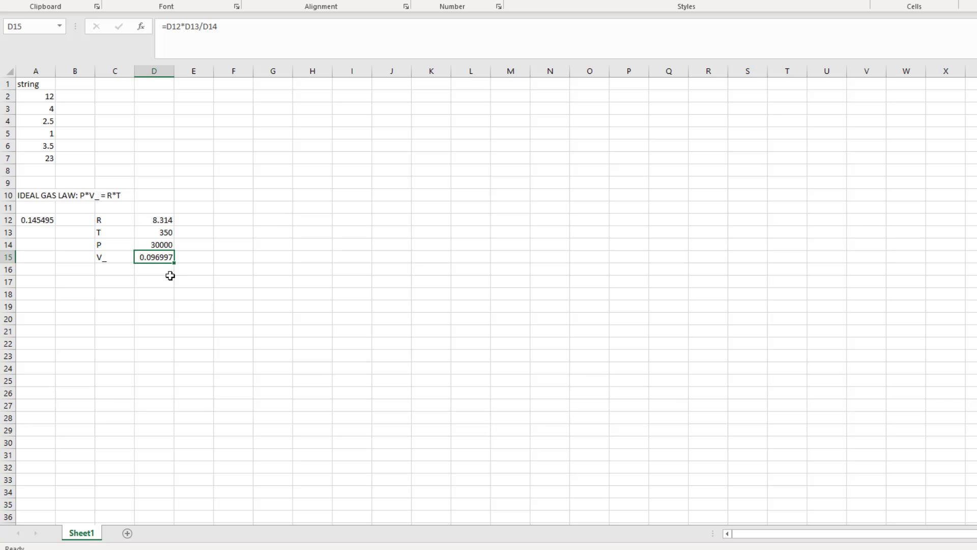
Start the table at A18 with header P, 20000 and =A19+2000, filling R down.
left_click(53, 427)
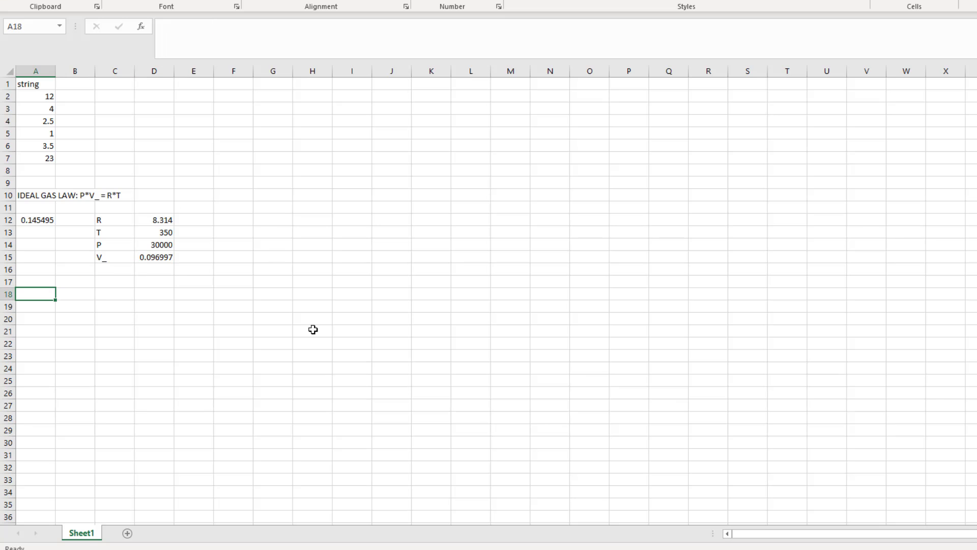
type("P")
key("Return")
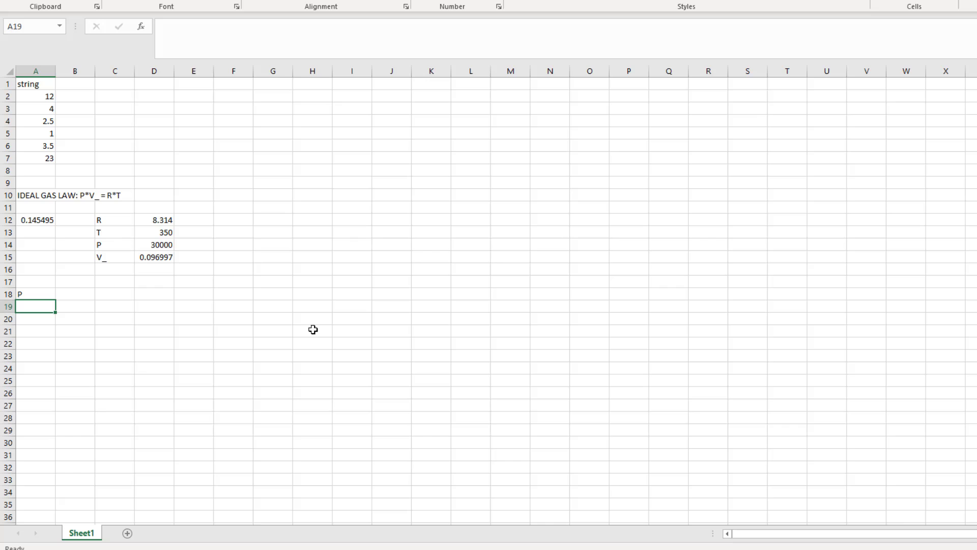
type("20000")
key("Return")
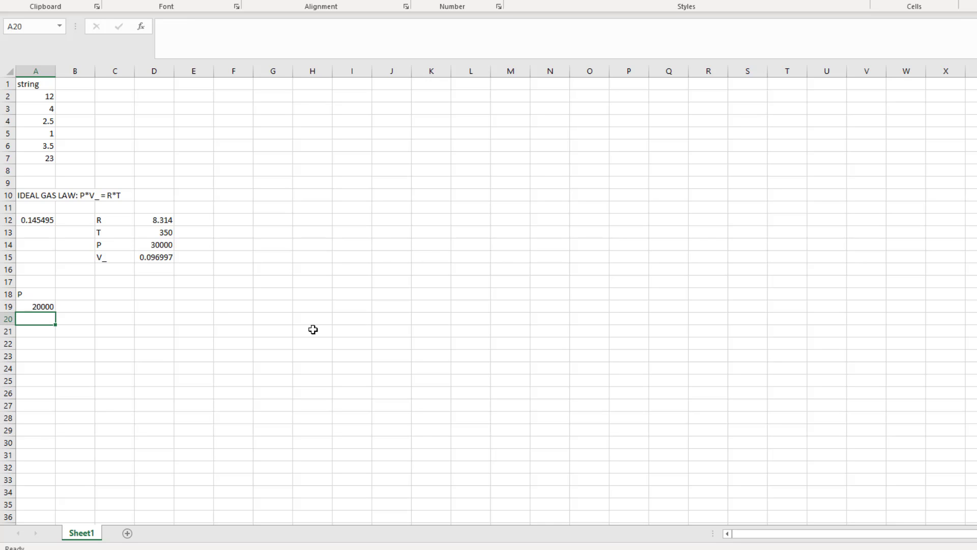
type("=")
key("Up")
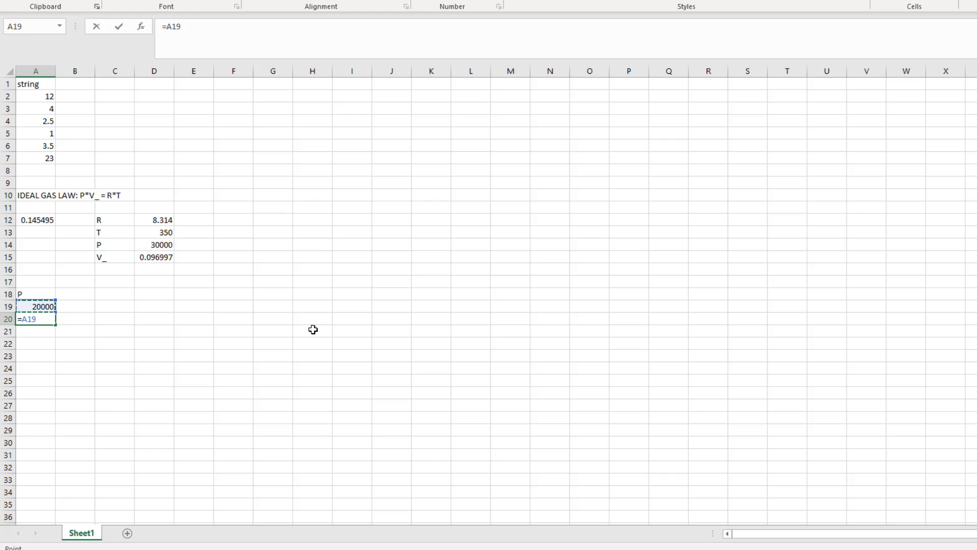
type("+2000")
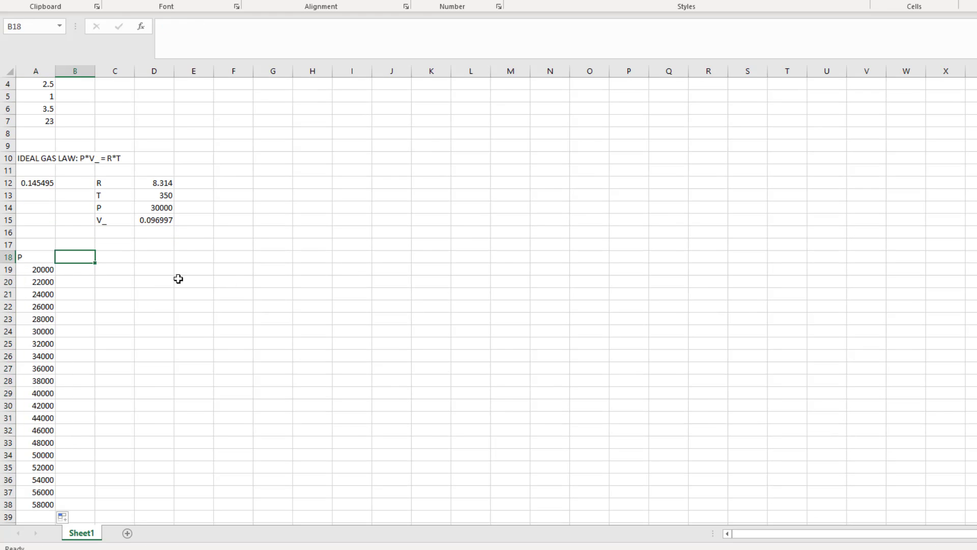
type("R")
key("Return")
double_click(96, 275)
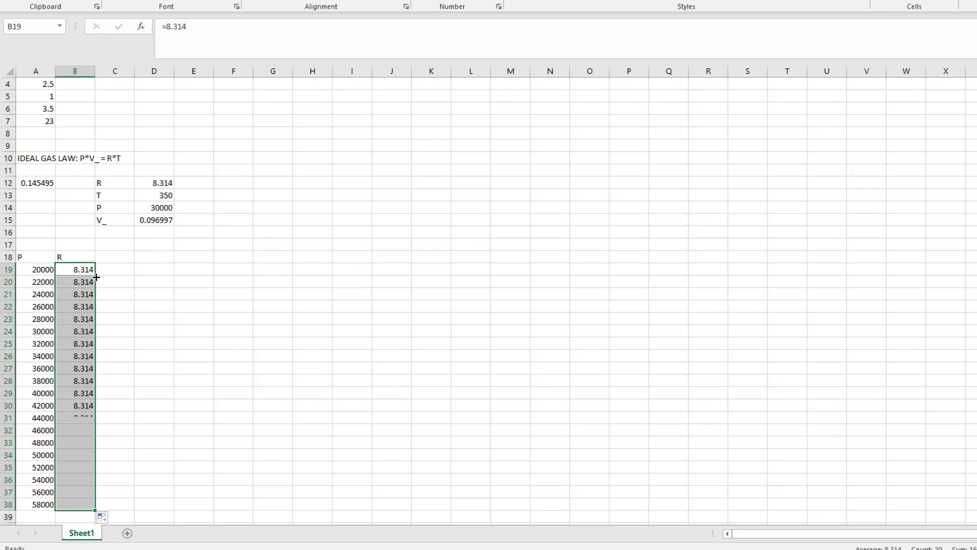
Fill 350 down the T column and add the T and V_ headers.
left_click(102, 270)
type("350")
double_click(134, 275)
left_click(115, 257)
type("T")
key("Tab")
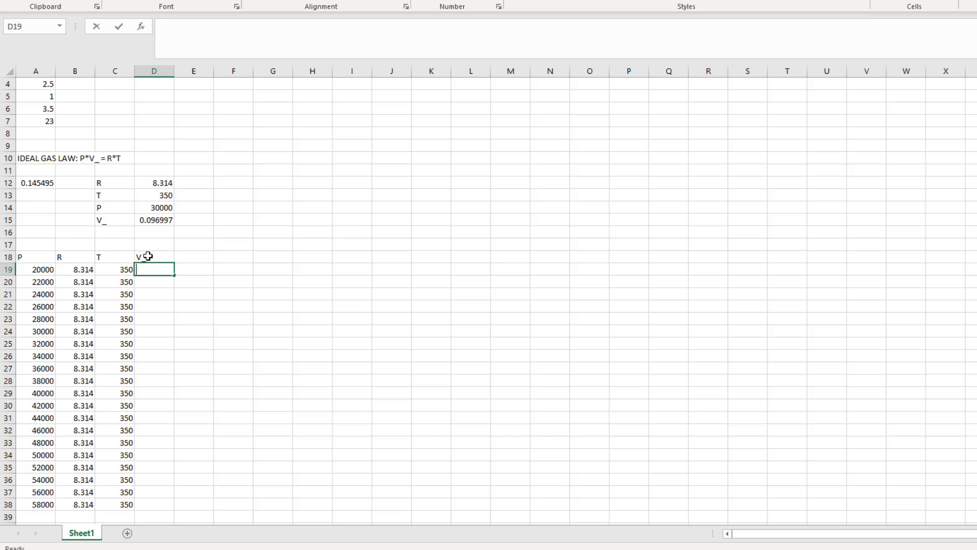
type("V_")
Build the first V_ formula in D19 from R, T and pressure, dragging it to row 38.
left_click(84, 270)
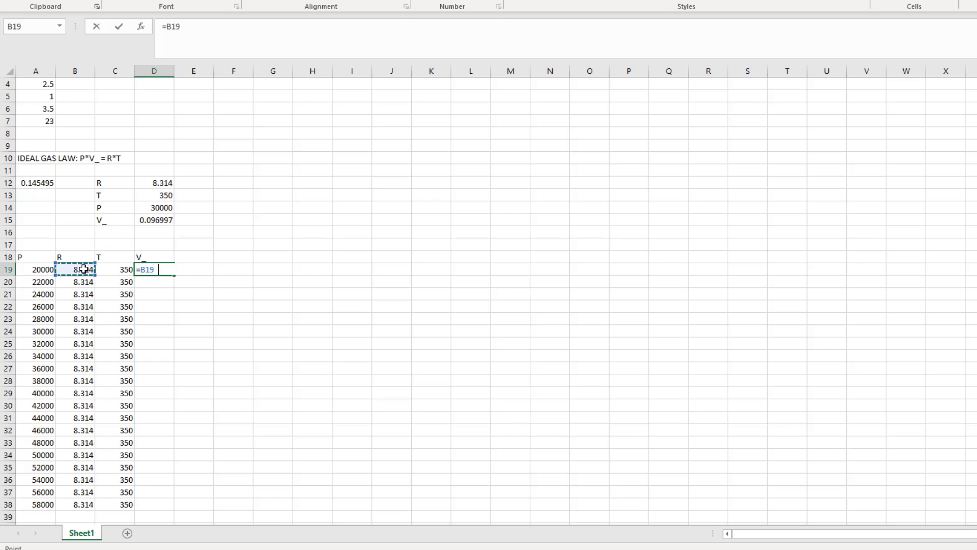
type("*")
left_click(112, 272)
type("/")
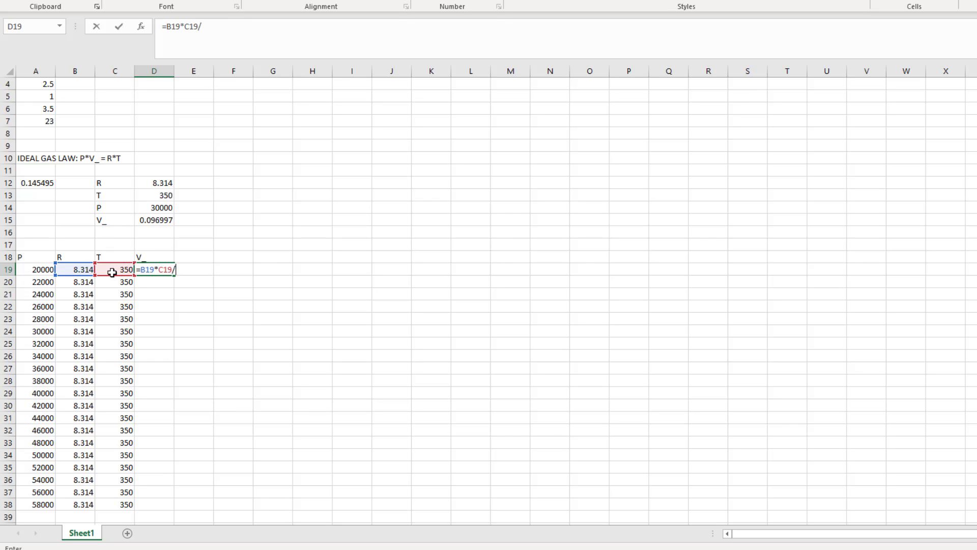
left_click(48, 270)
key("Return")
left_click(161, 269)
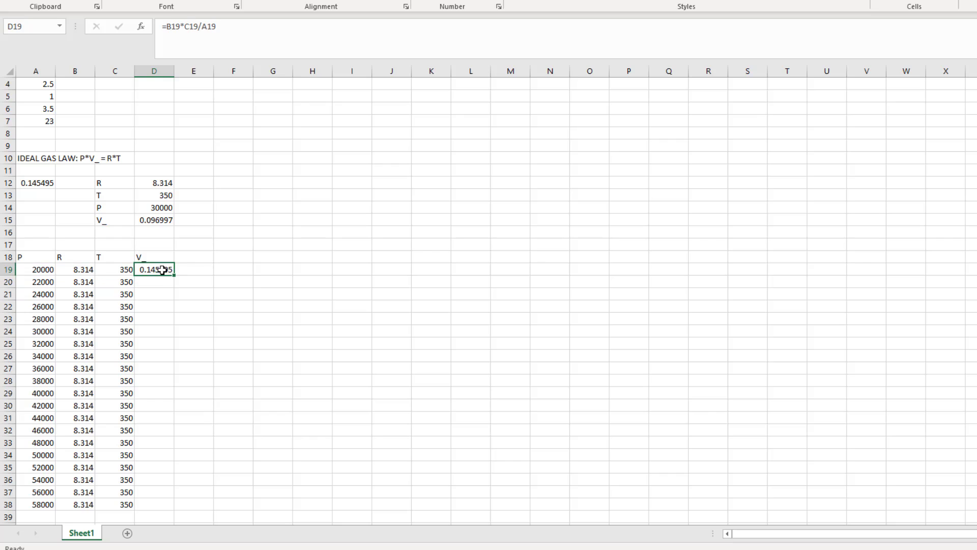
left_click_drag(175, 275, 179, 515)
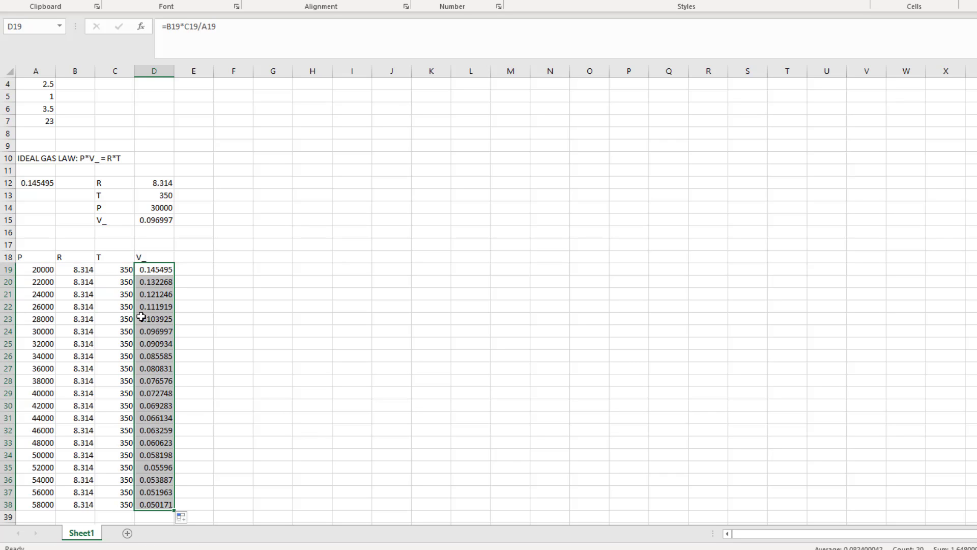
Correct D19 to =B19*C19/A19 and refill it down to D38.
left_click(159, 364)
left_click(290, 31)
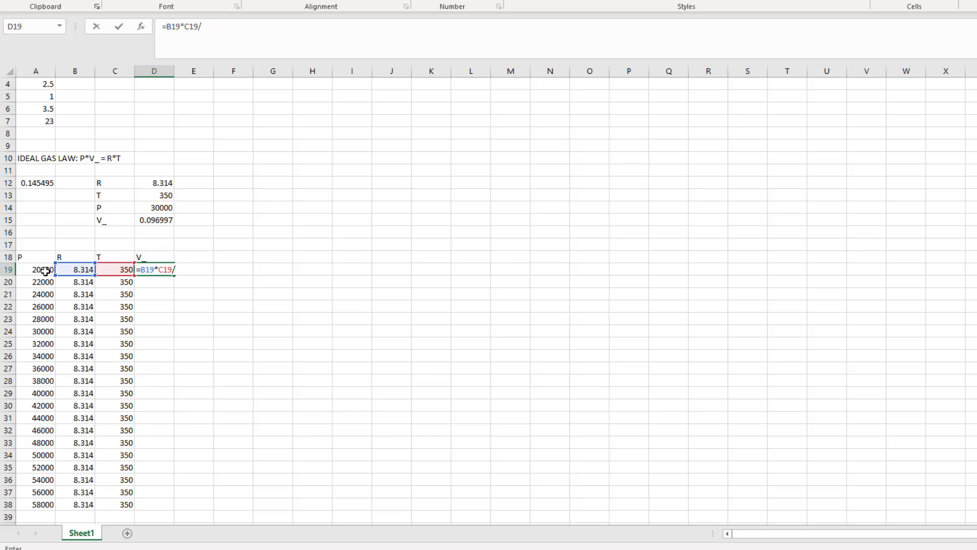
type("/")
left_click(44, 269)
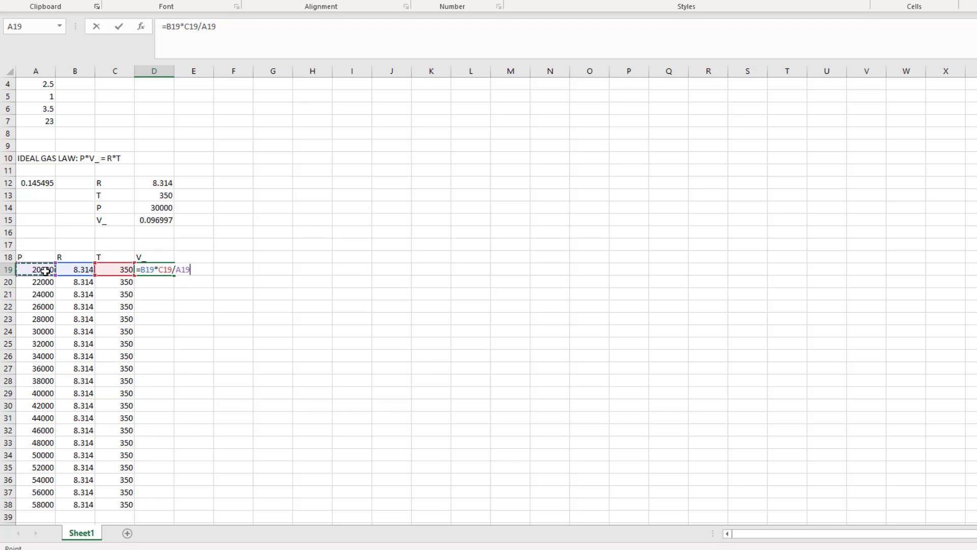
key("Return")
left_click(159, 266)
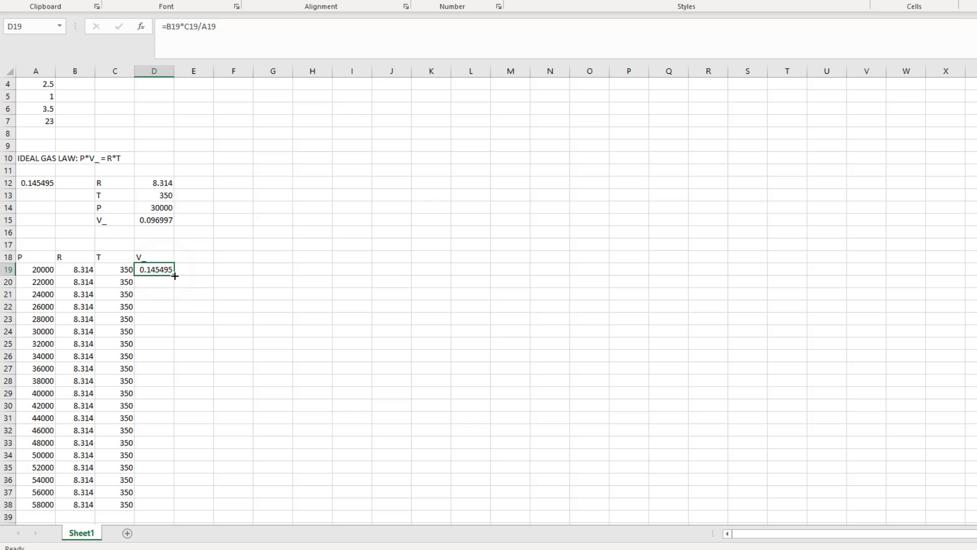
double_click(175, 275)
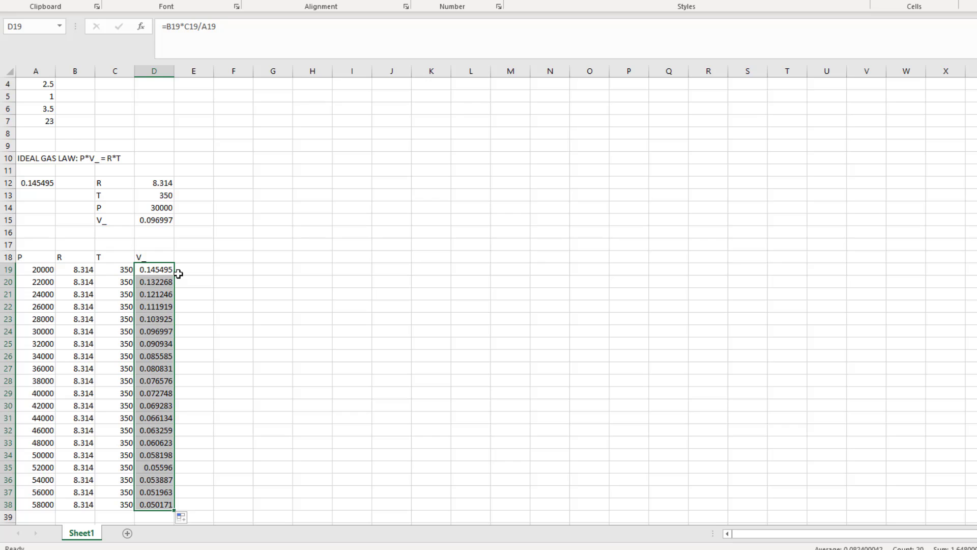
double_click(161, 368)
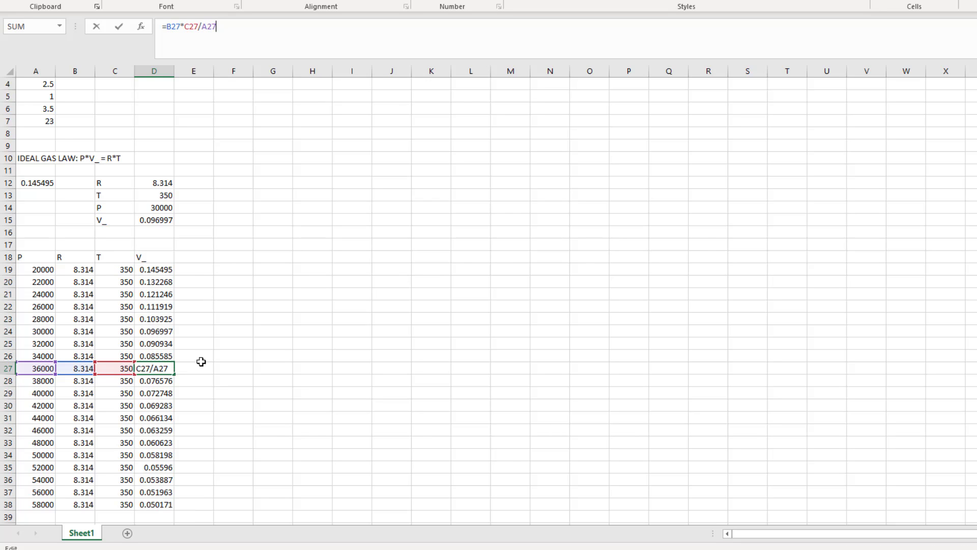
Delete the R and T columns B18:C38, shifting cells left.
left_click(201, 361)
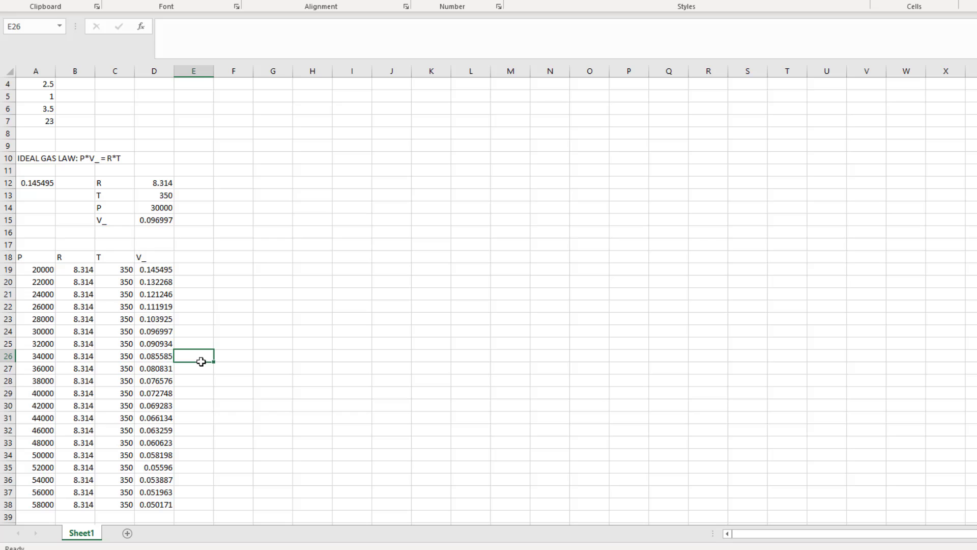
left_click(297, 368)
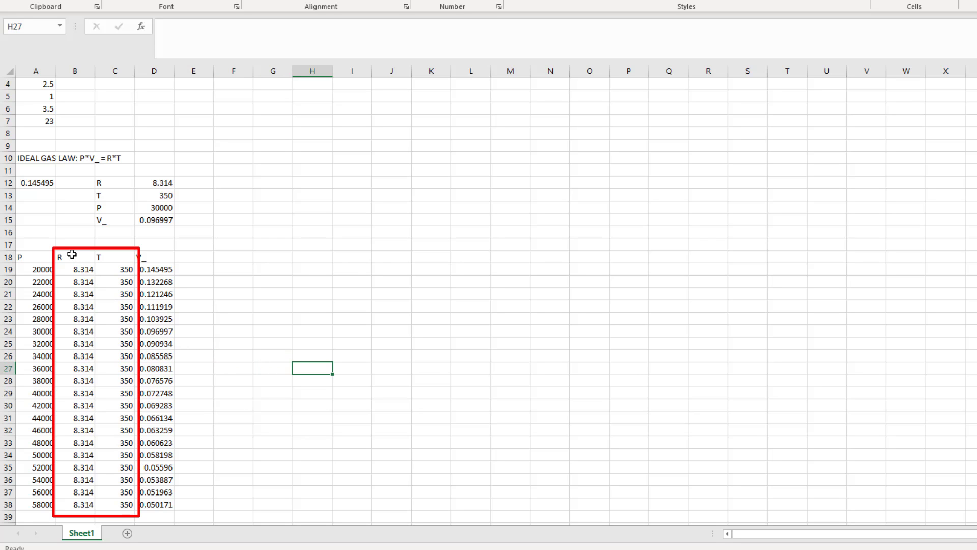
left_click_drag(72, 254, 117, 505)
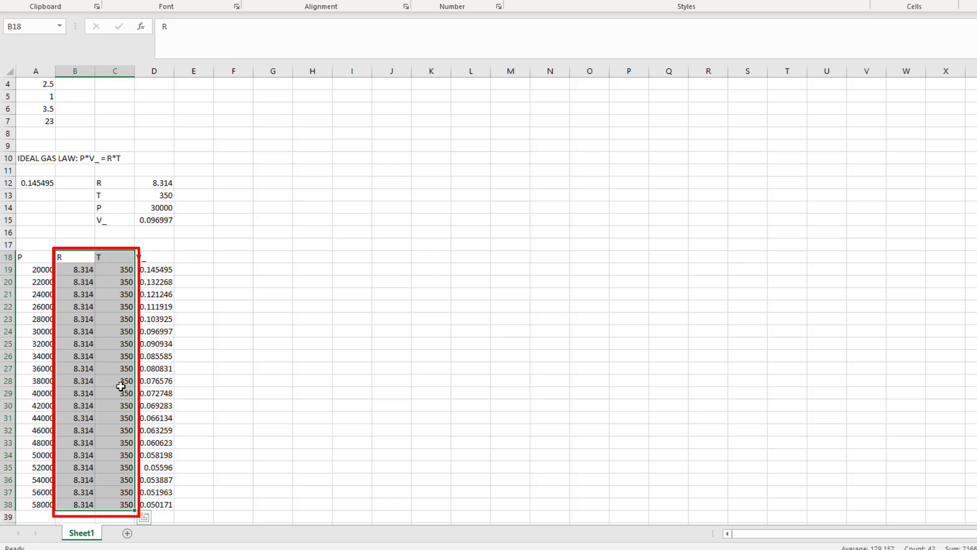
right_click(100, 349)
left_click(145, 122)
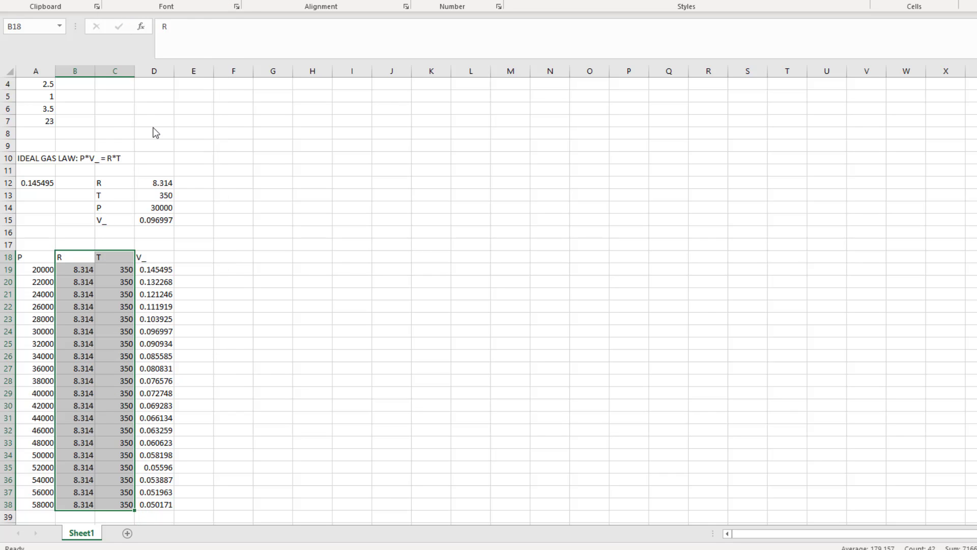
left_click(137, 162)
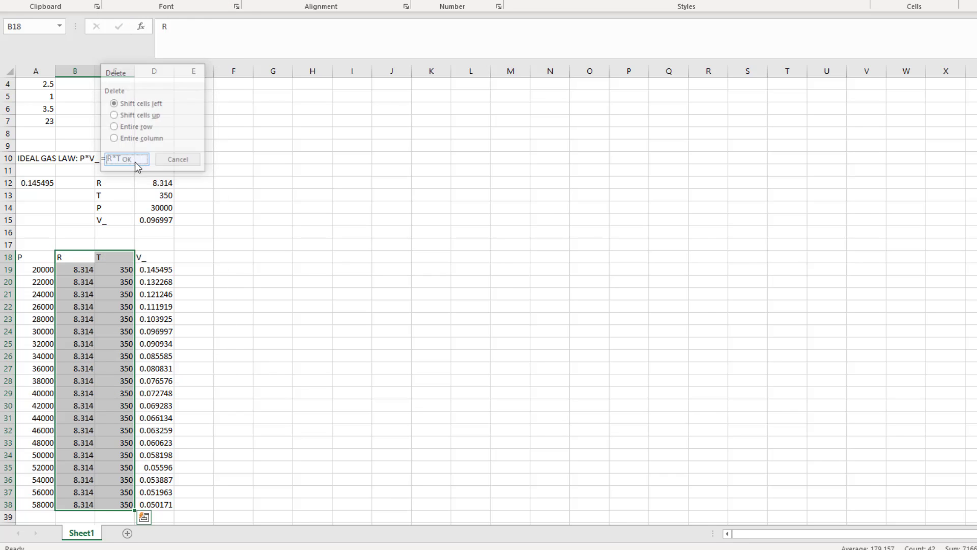
Rewrite B19 as =$D$12*$D$13/A19 with absolute references to R and T.
double_click(81, 269)
left_click_drag(214, 26, 166, 26)
left_click(154, 182)
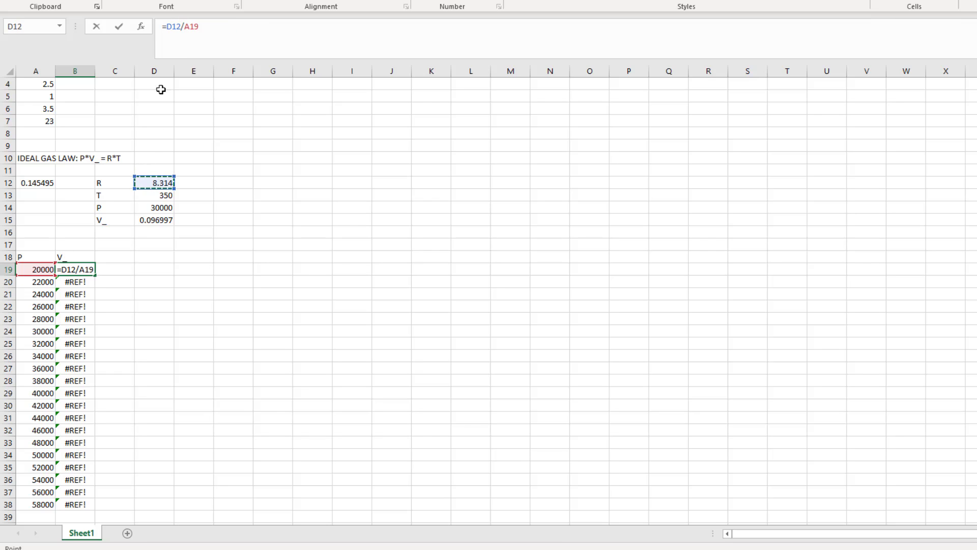
left_click(166, 26)
type("$")
left_click(178, 26)
type("$")
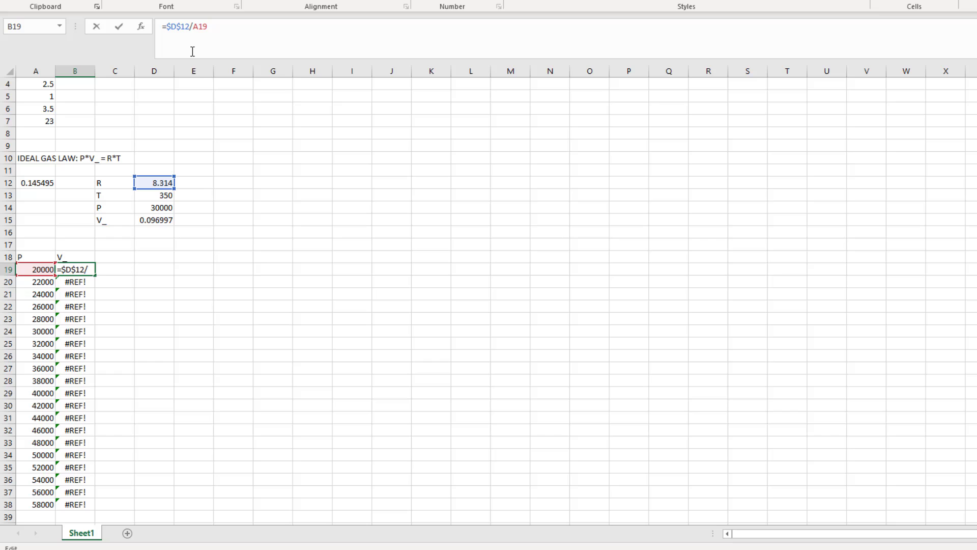
left_click(190, 26)
type("*")
left_click(155, 195)
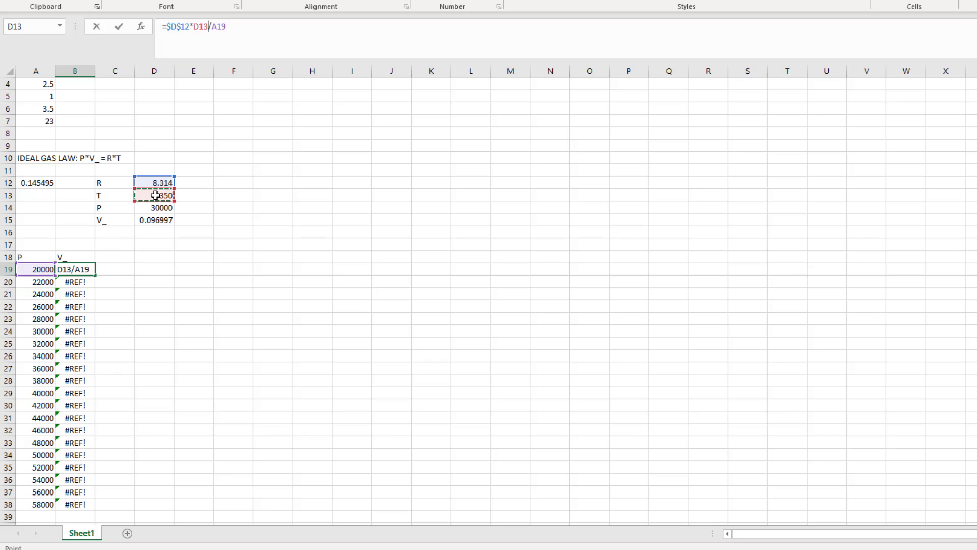
key("F4")
key("Return")
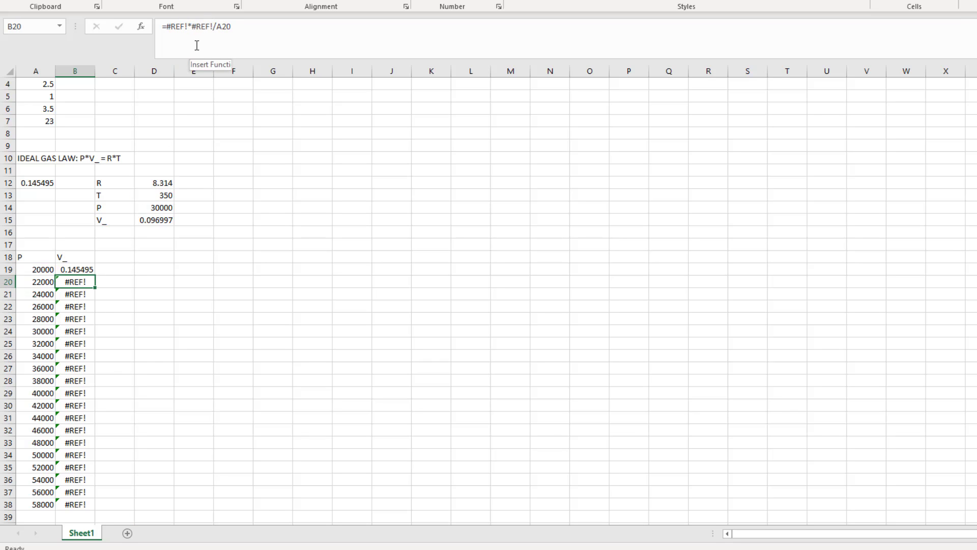
Fill the corrected formula down to B38, giving 0.145495 to 0.050171.
left_click(91, 271)
double_click(97, 277)
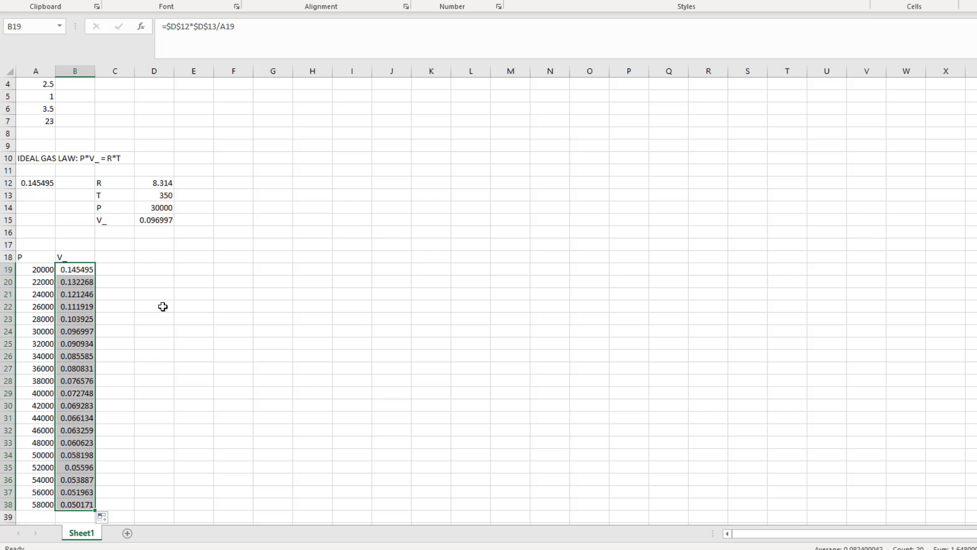
left_click(75, 343)
Check the V_ formulas in rows 25 and 26, leaving them unchanged.
left_click(254, 38)
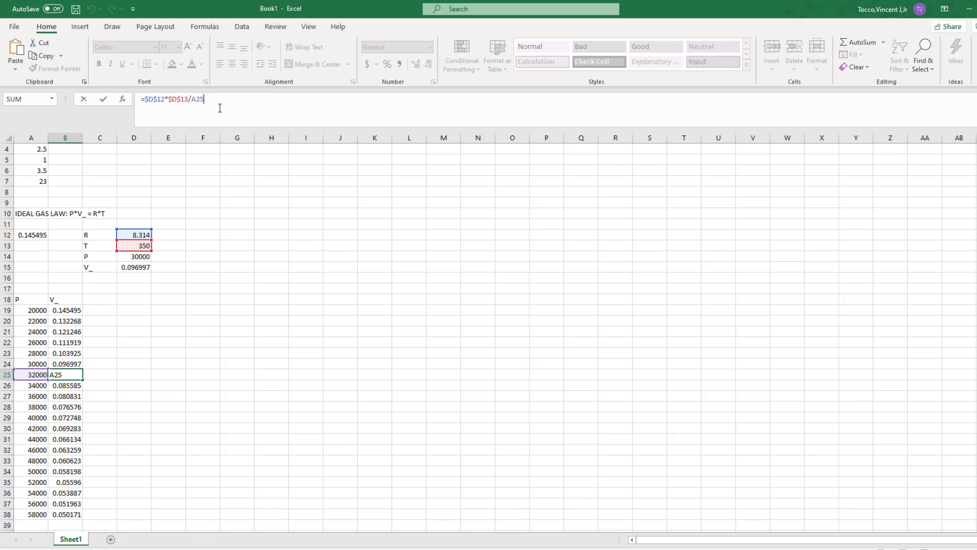
key("Return")
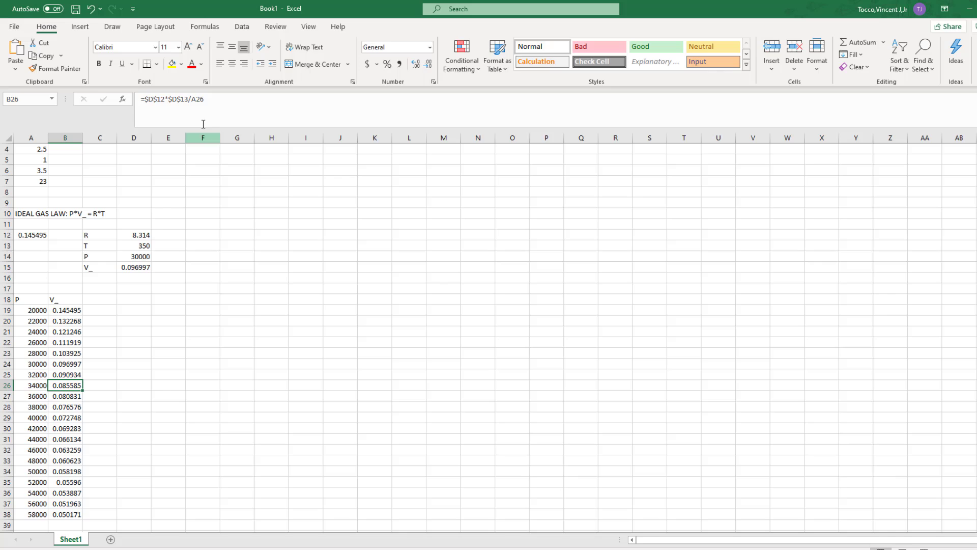
left_click(216, 106)
key("Return")
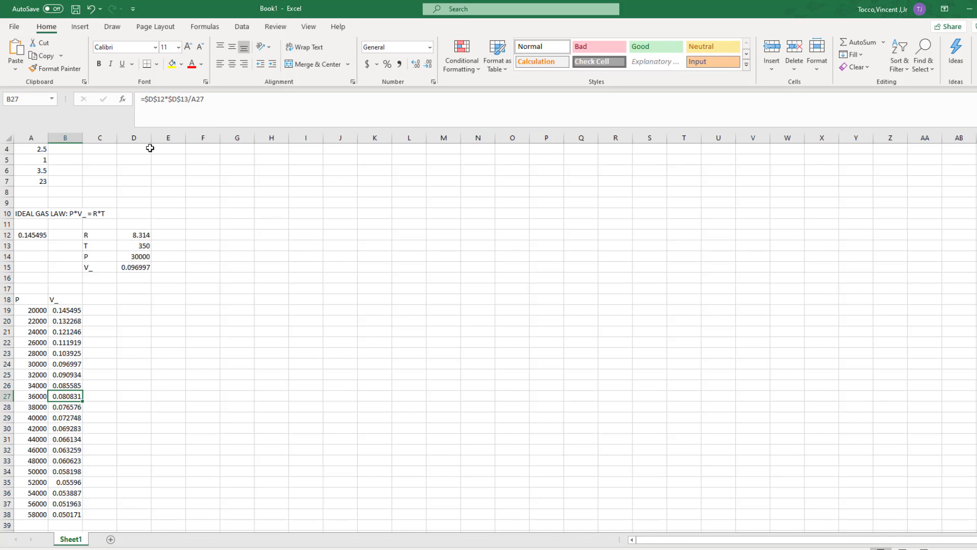
Cycle the R reference in B19's formula back to fully absolute.
left_click(71, 309)
left_click(161, 98)
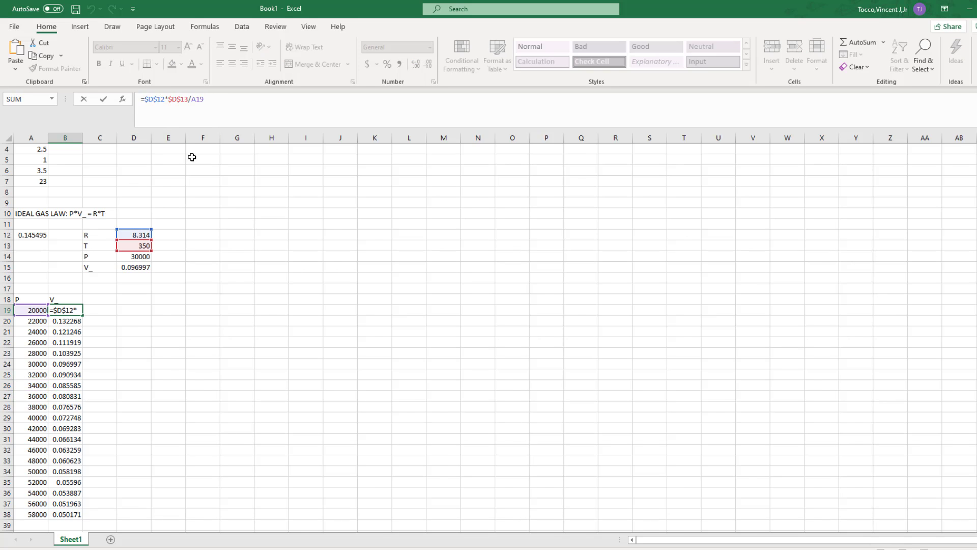
key("F4")
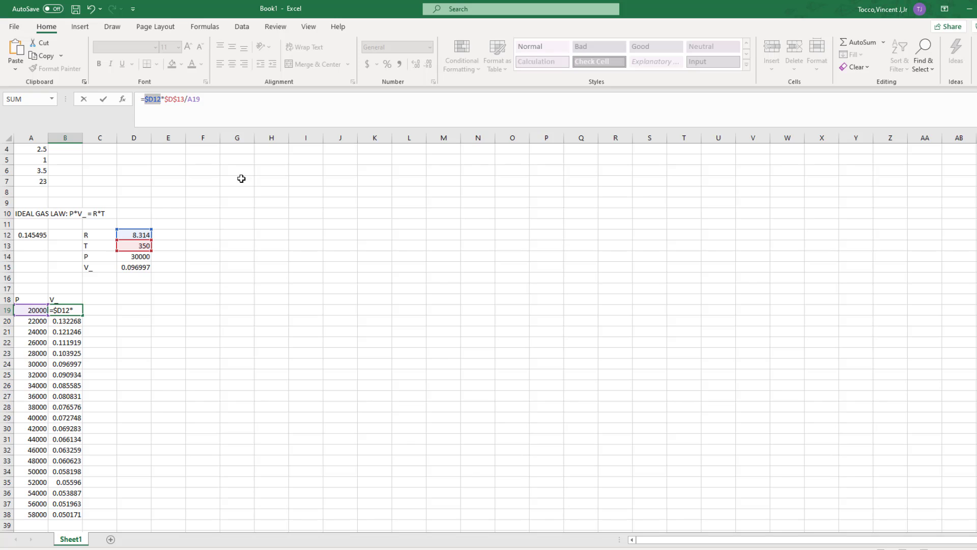
key("F4")
key("F4")
key("F4")
key("F4")
key("F4")
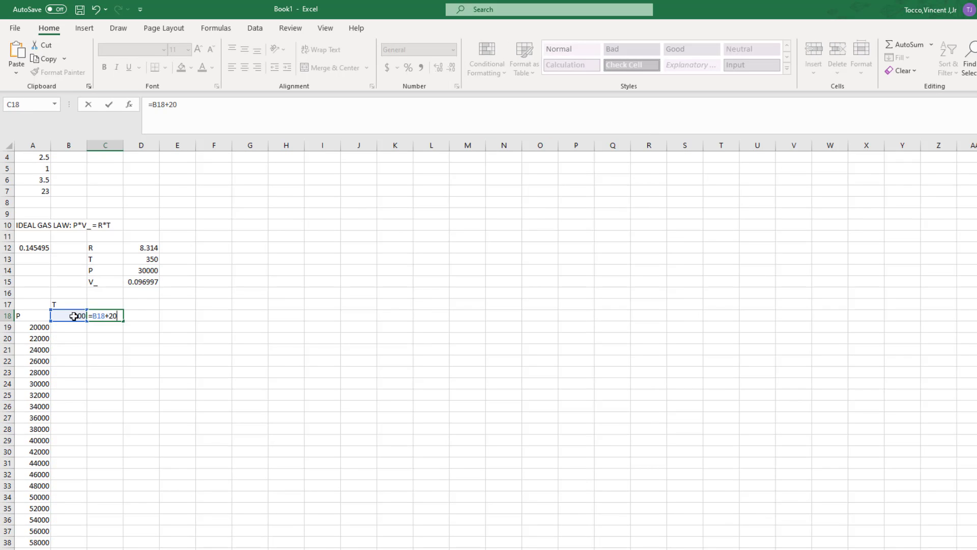
Confirm C18's =B18+20 and extend the temperatures from 300 to 520 across B18:M18.
key("Return")
left_click(109, 314)
left_click_drag(124, 320, 500, 316)
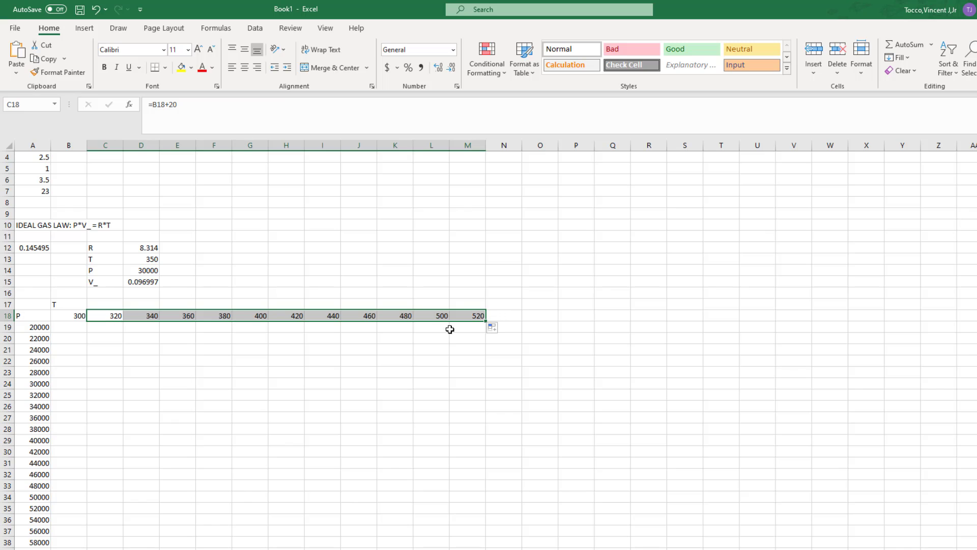
Enter =$D$12*B$18/$A19 in B19, giving the first grid value 0.12471.
left_click(80, 330)
type("=")
left_click(150, 247)
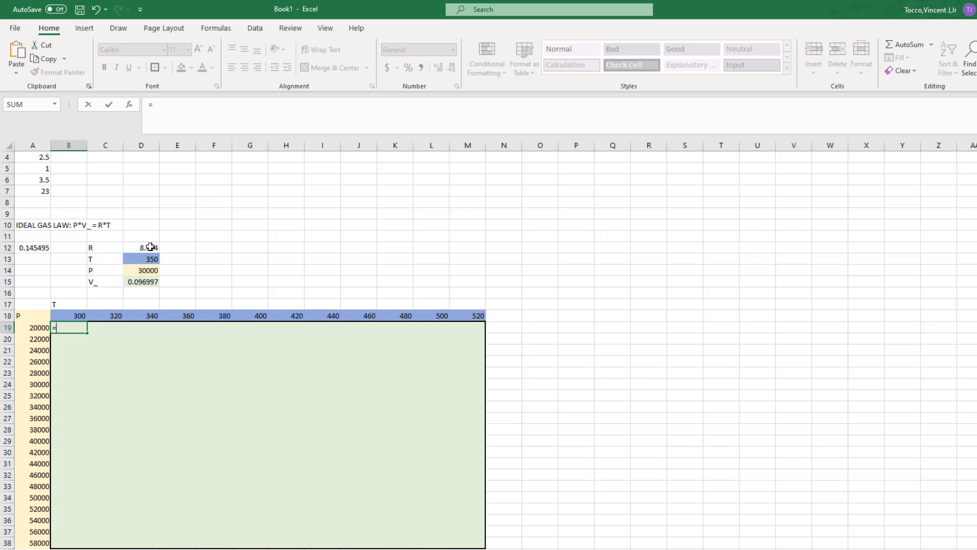
key("F4")
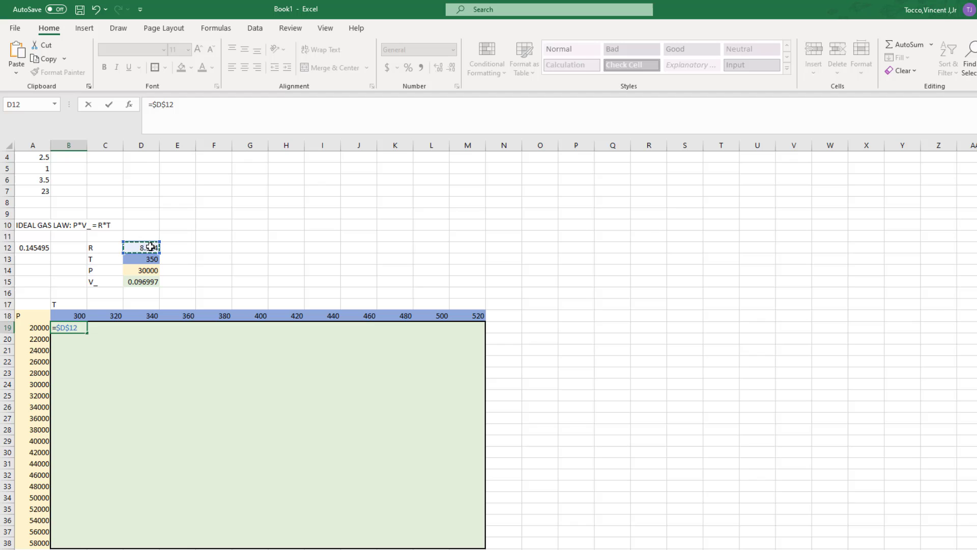
type("*")
left_click(76, 312)
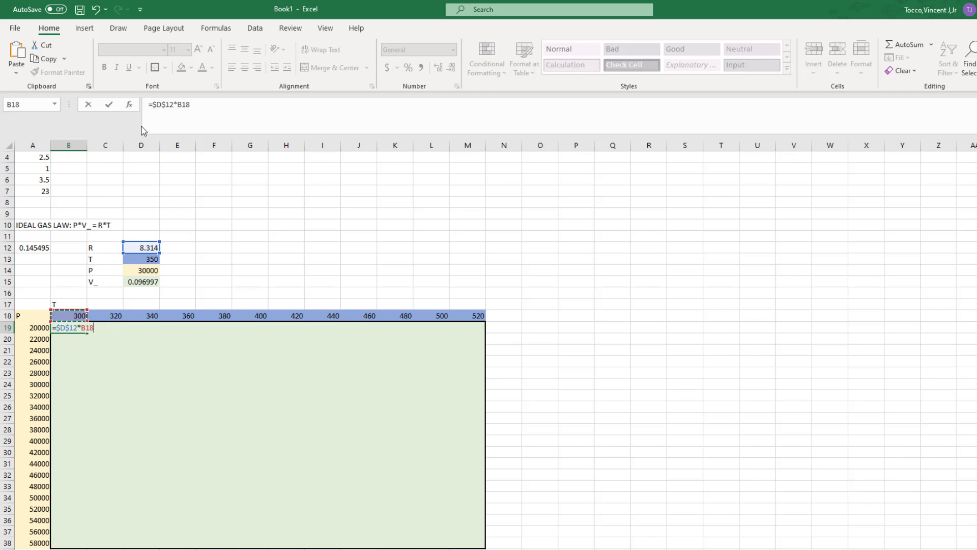
left_click(183, 106)
type("$18/")
left_click(41, 326)
left_click(200, 105)
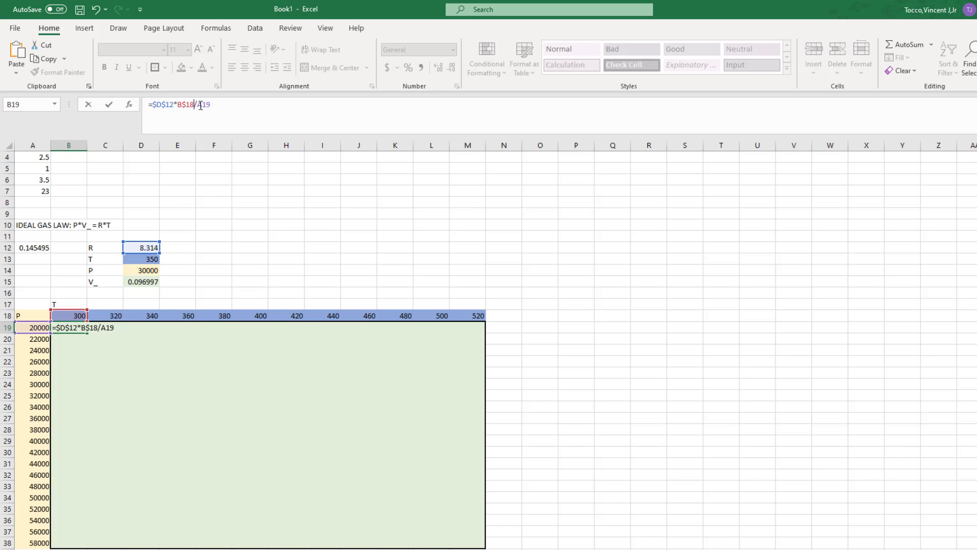
type("$")
key("Return")
left_click(73, 328)
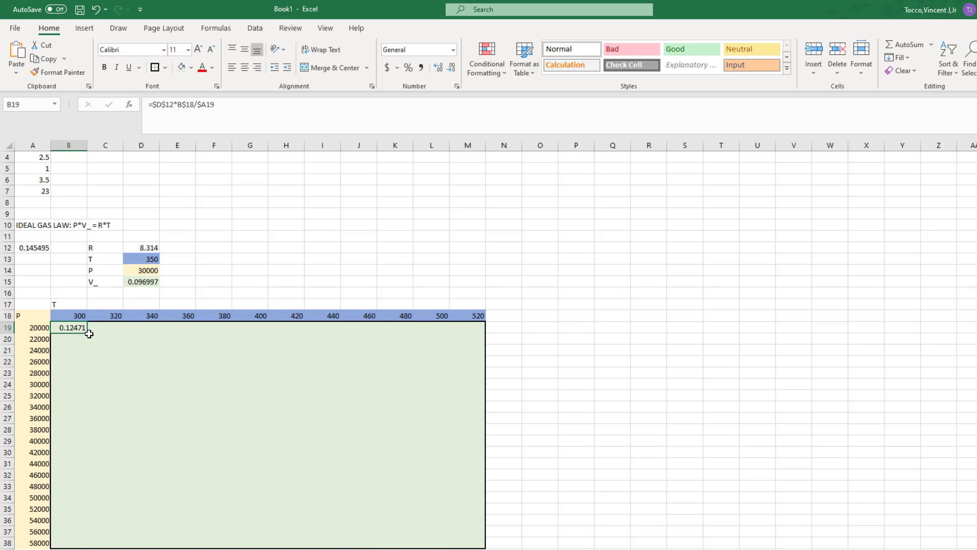
Copy B19's formula across and down through B19:M38, e.g. 0.216164 at P 20000, T 520.
left_click_drag(91, 334, 466, 546)
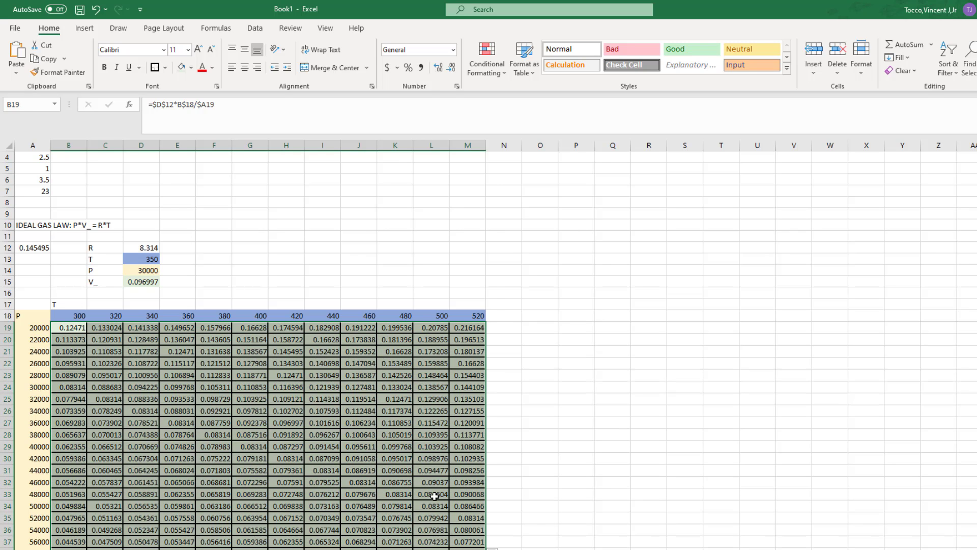
left_click(434, 495)
left_click(577, 483)
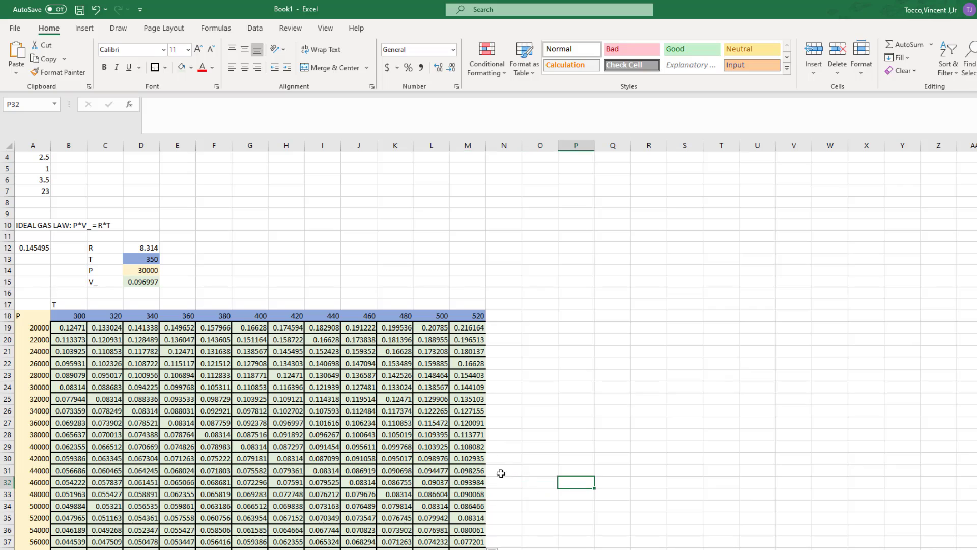